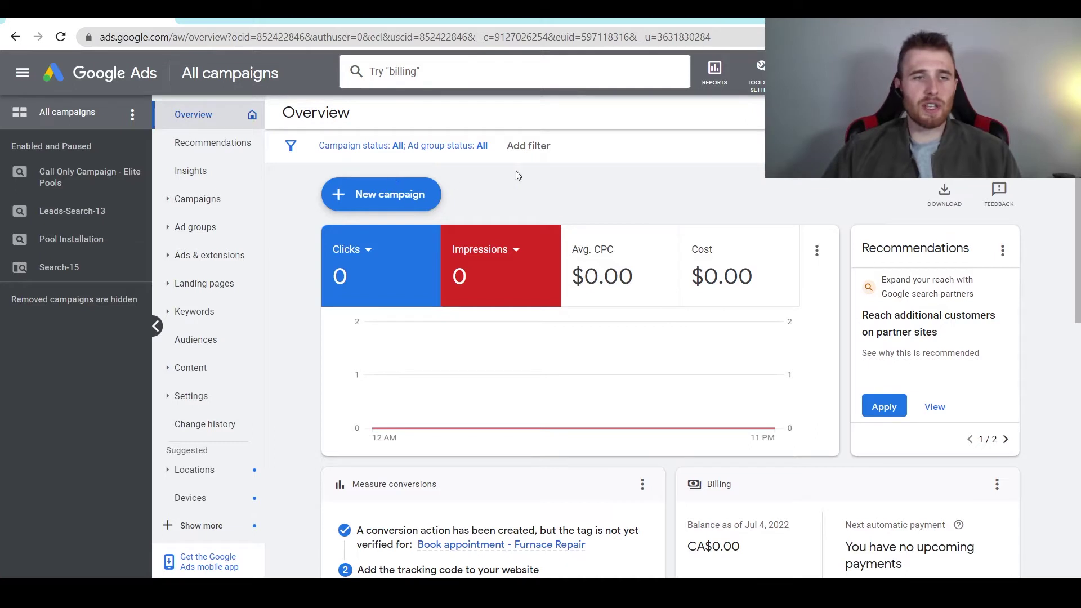
Open the Pool Installation campaign's Search keywords list and scroll down to the keyword table
left_click(92, 243)
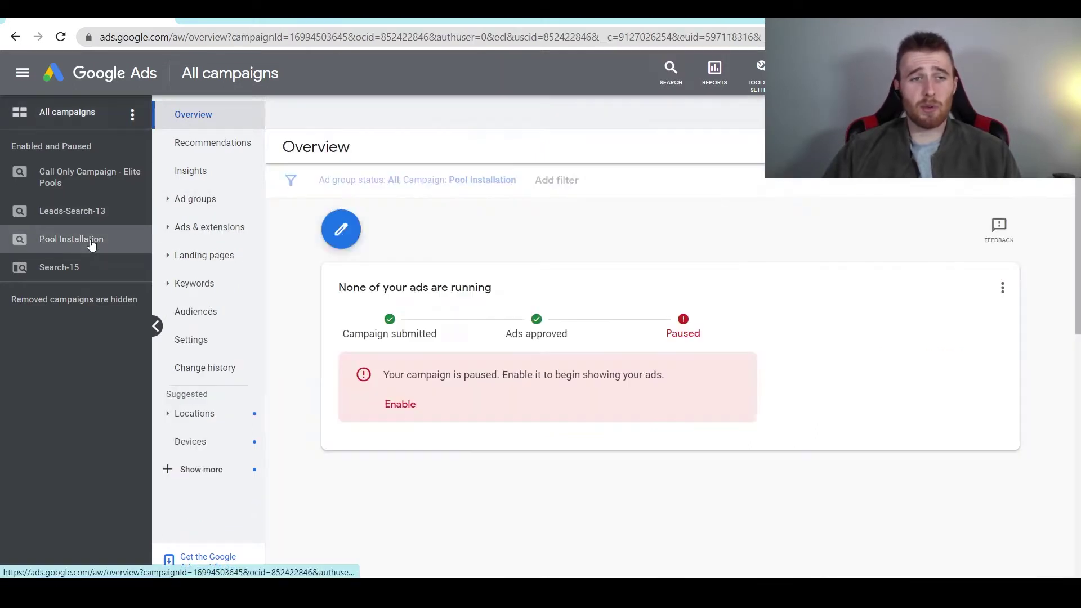
left_click(190, 290)
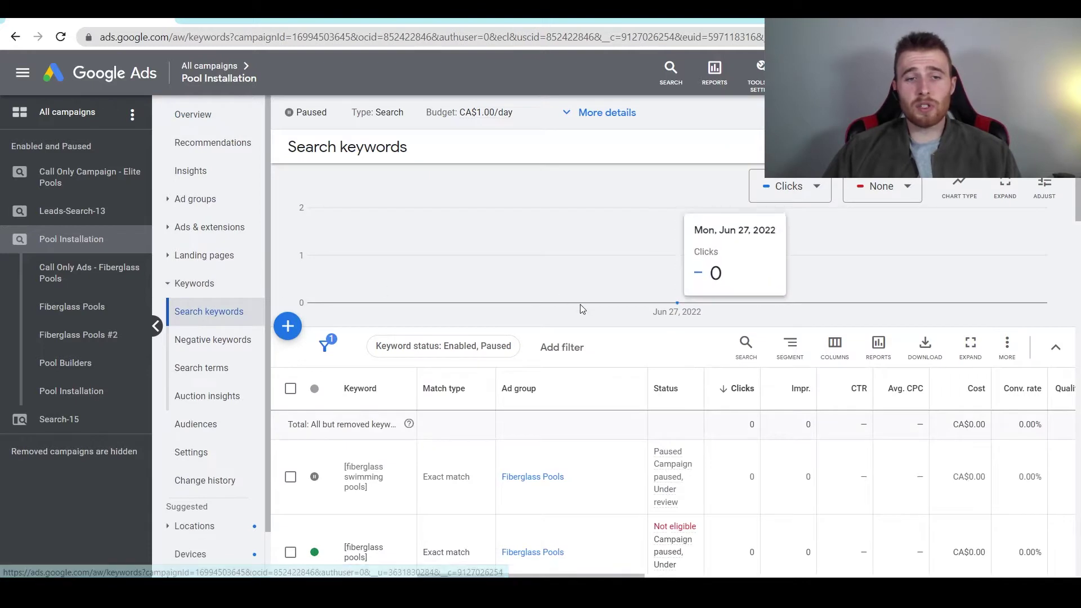
scroll(585, 310, "down", 5)
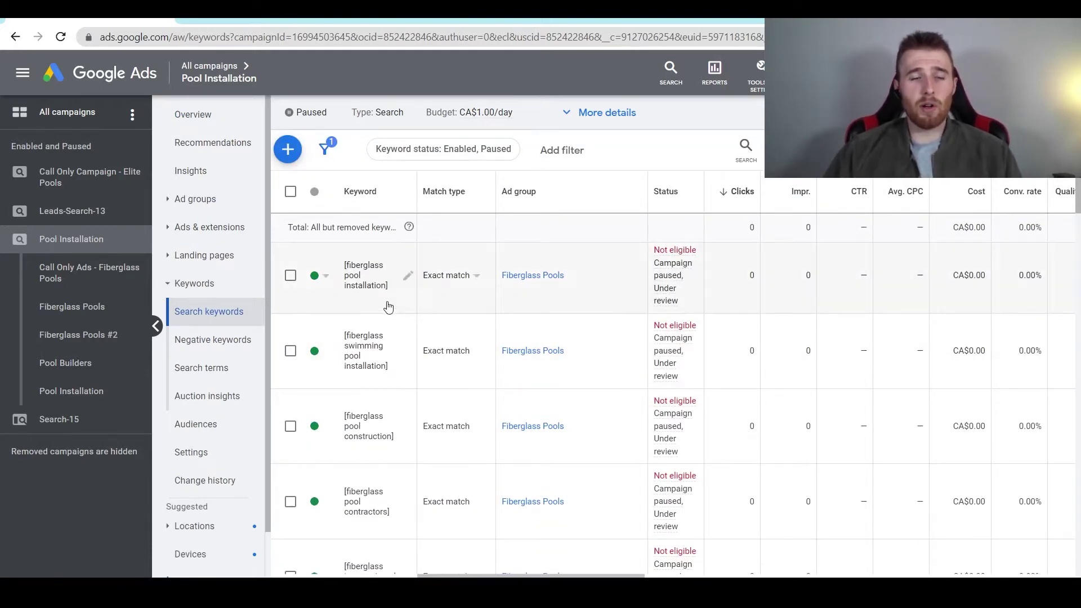
Open the Fiberglass Pools ad group's keyword list
left_click(54, 318)
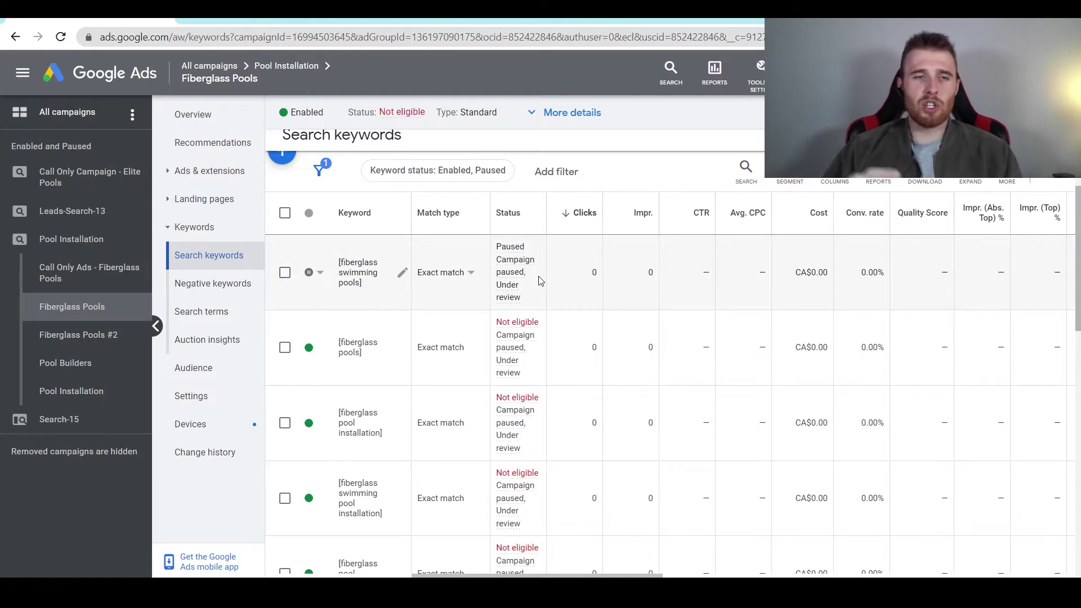
mouse_move(539, 280)
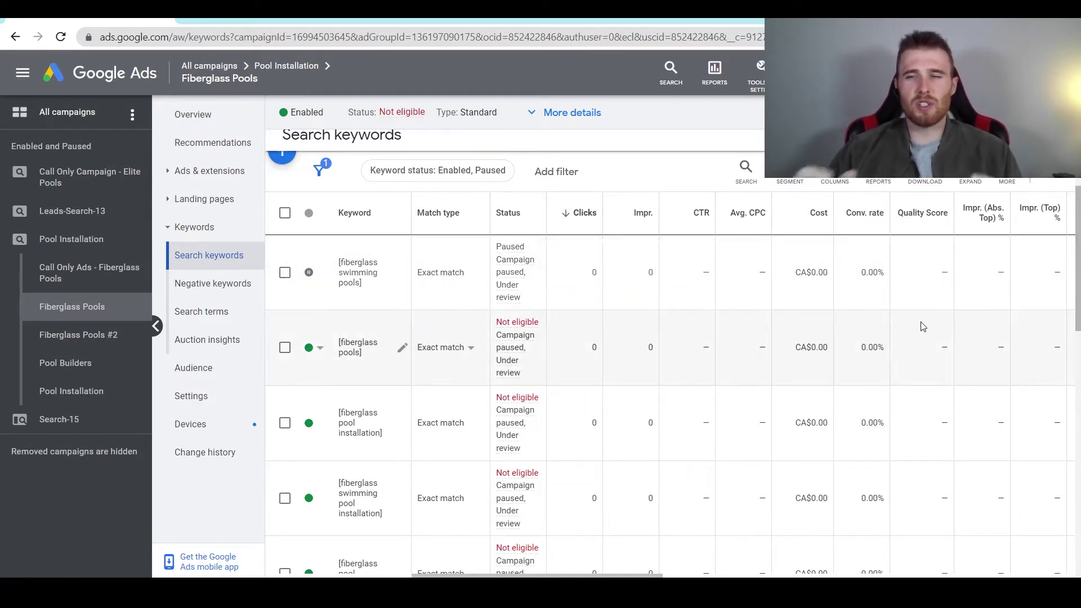
scroll(640, 369, "down", 3)
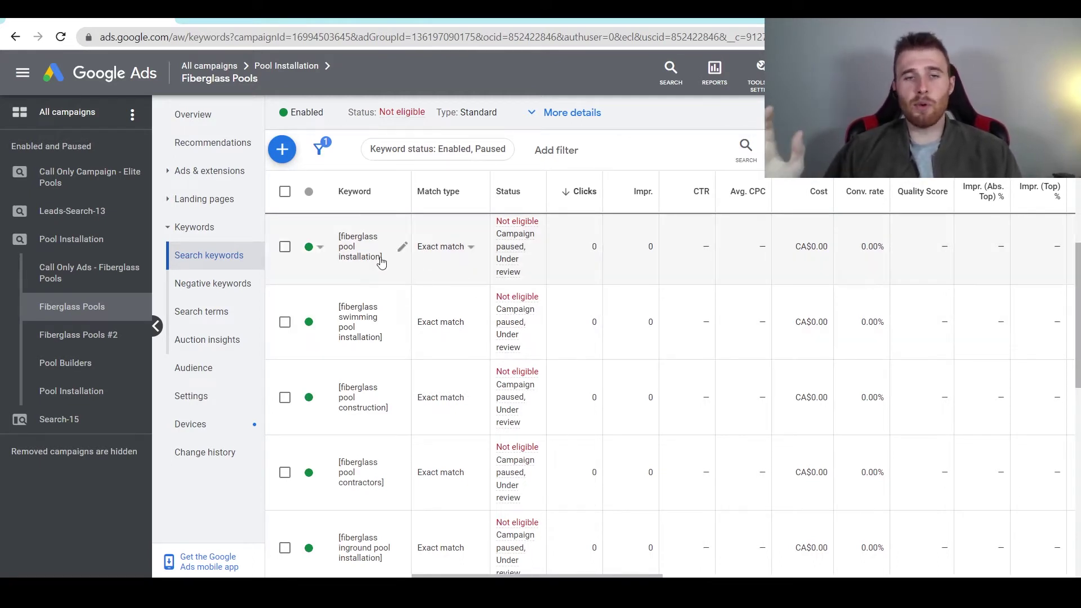
Start removing the first keyword from its status menu, then cancel so it stays
left_click(319, 251)
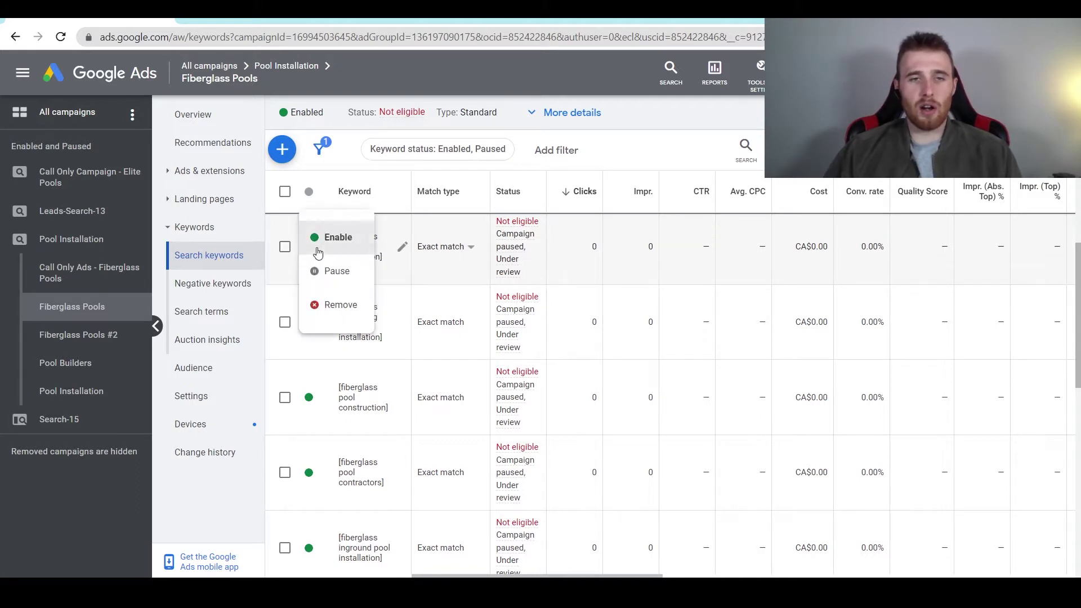
left_click(333, 306)
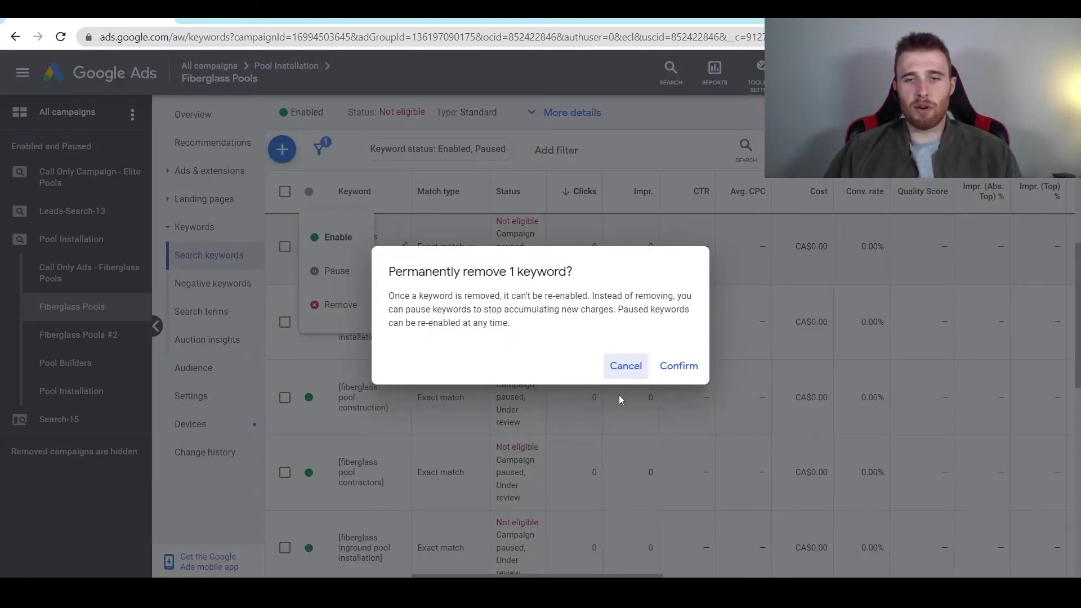
left_click(646, 372)
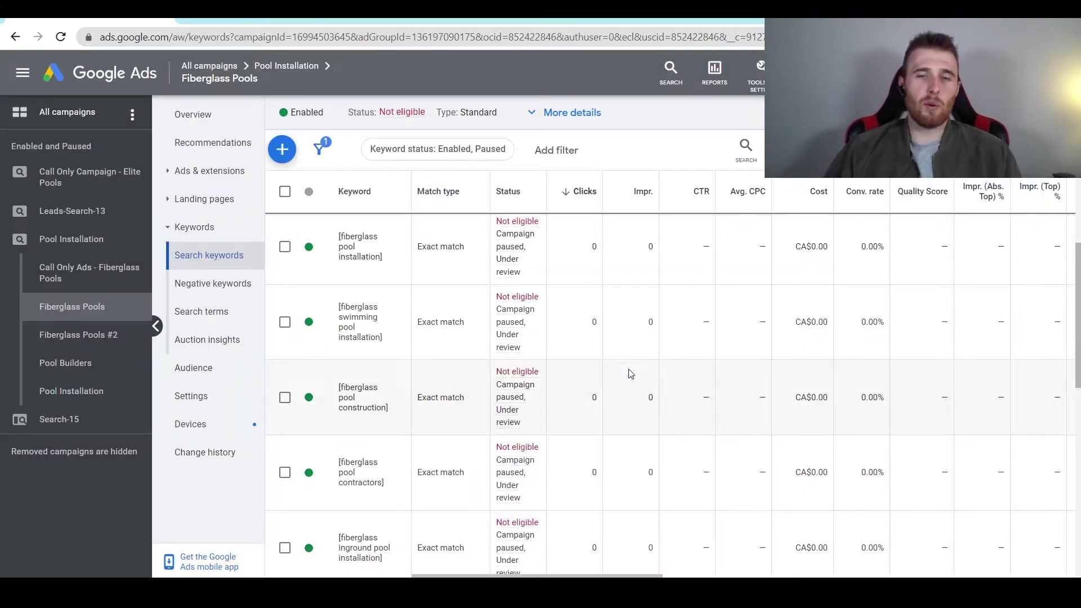
scroll(461, 305, "up", 3)
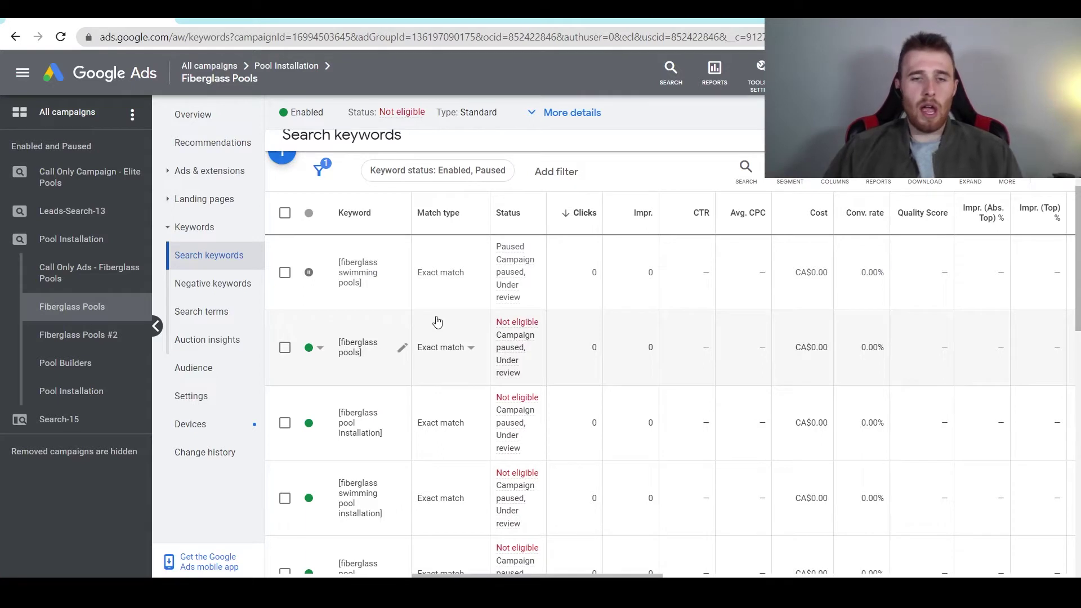
scroll(437, 322, "down", 1)
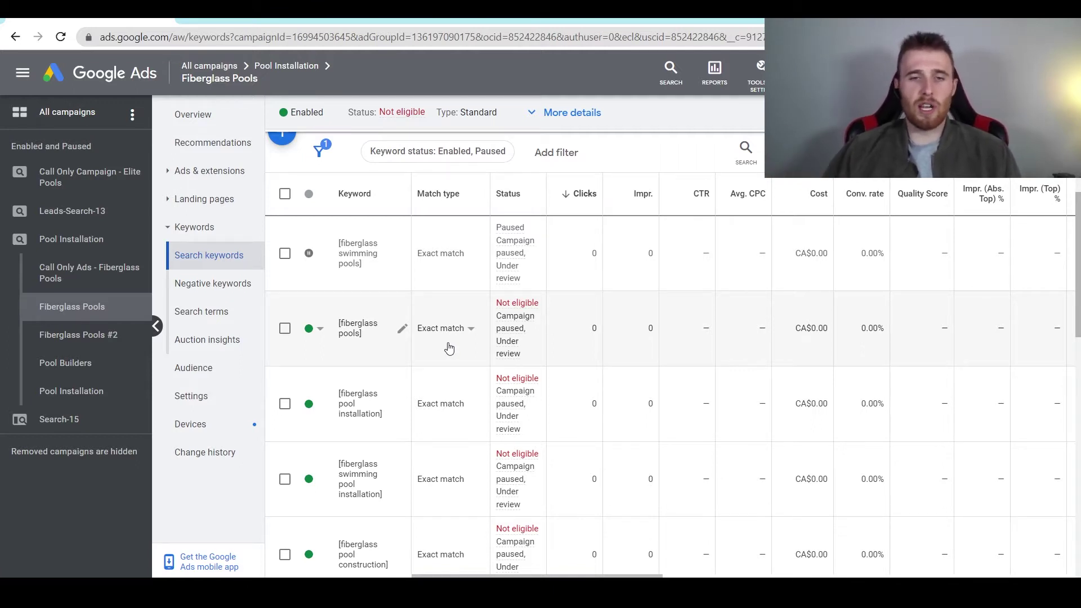
Switch fiberglass pools to Phrase match, revert it to Exact match, and open its keyword editor
left_click(459, 338)
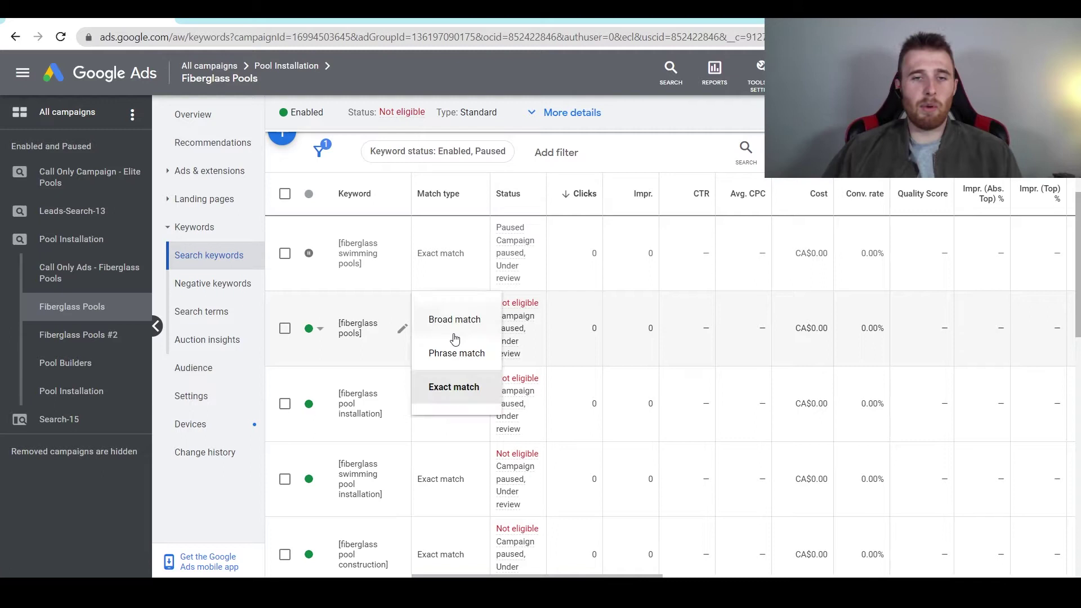
left_click(409, 340)
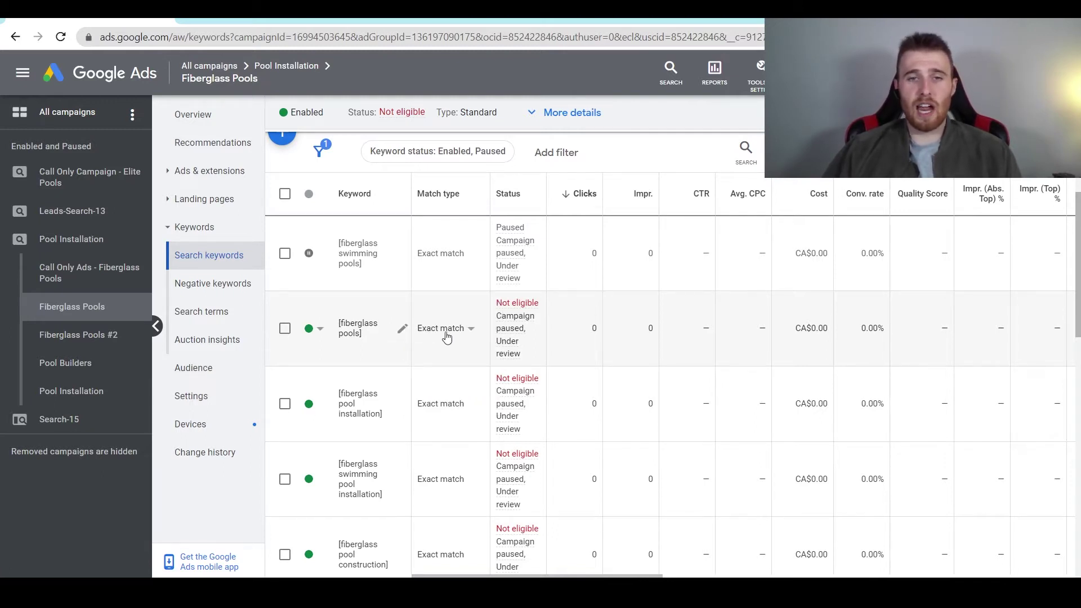
left_click(454, 337)
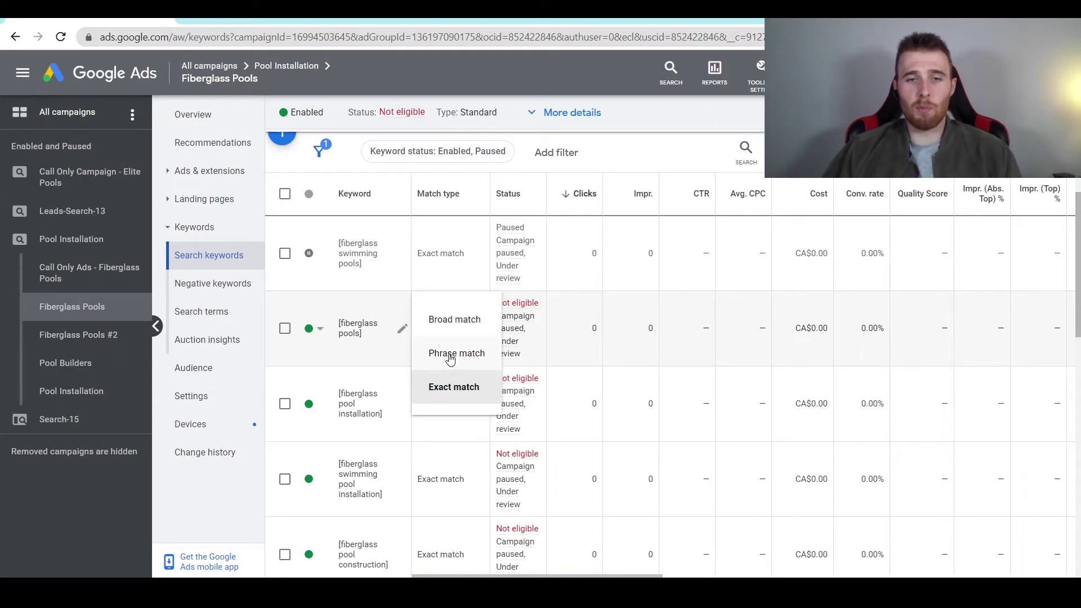
left_click(453, 353)
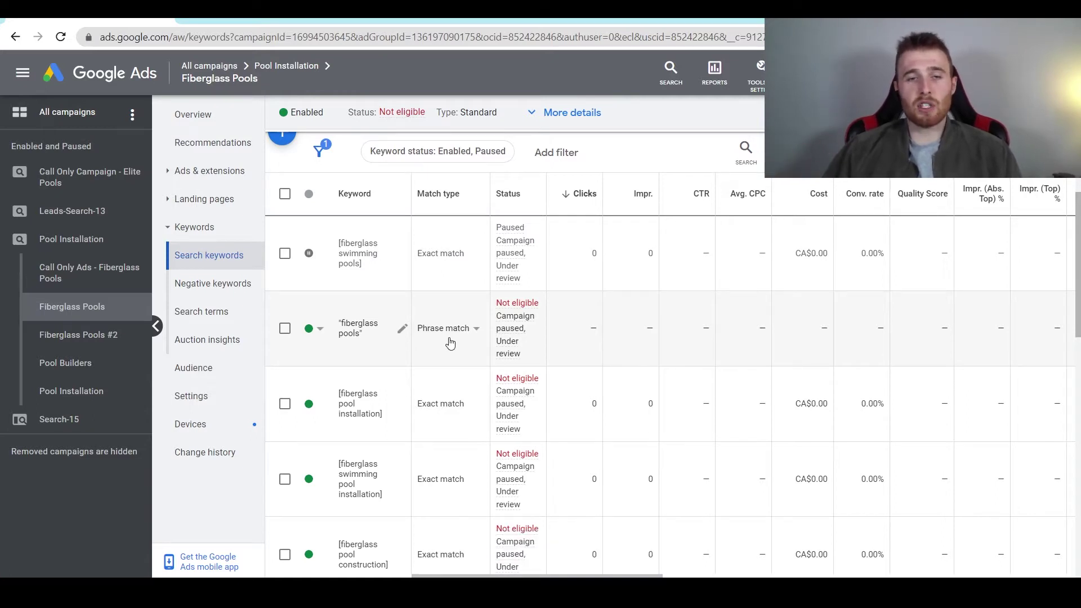
left_click(448, 336)
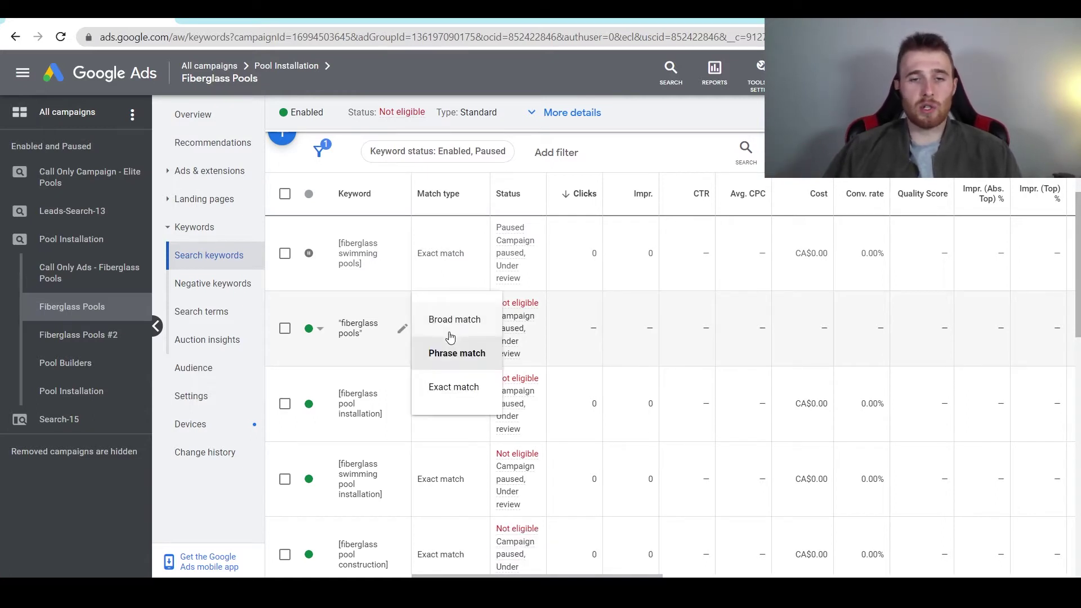
left_click(451, 398)
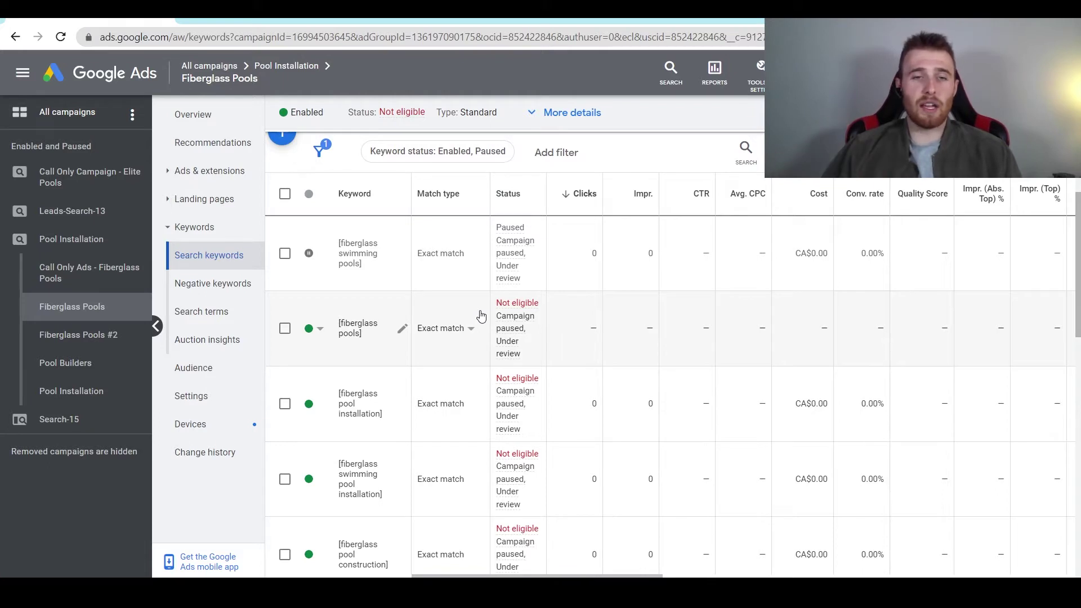
left_click(403, 330)
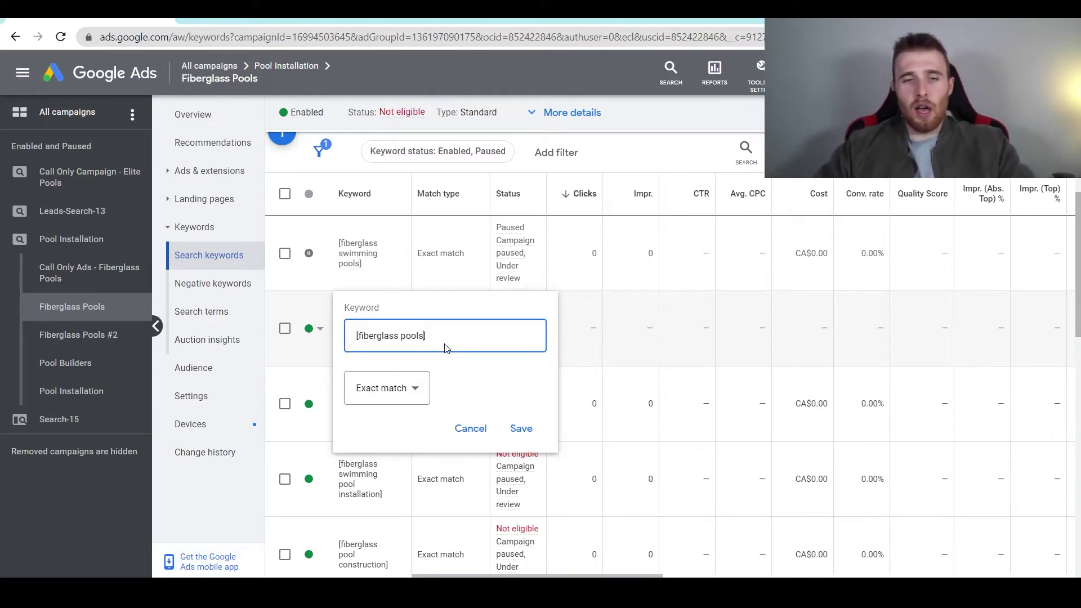
Change the keyword to [fiberglass pools installation near me], keep Exact match, and save it
left_click(469, 428)
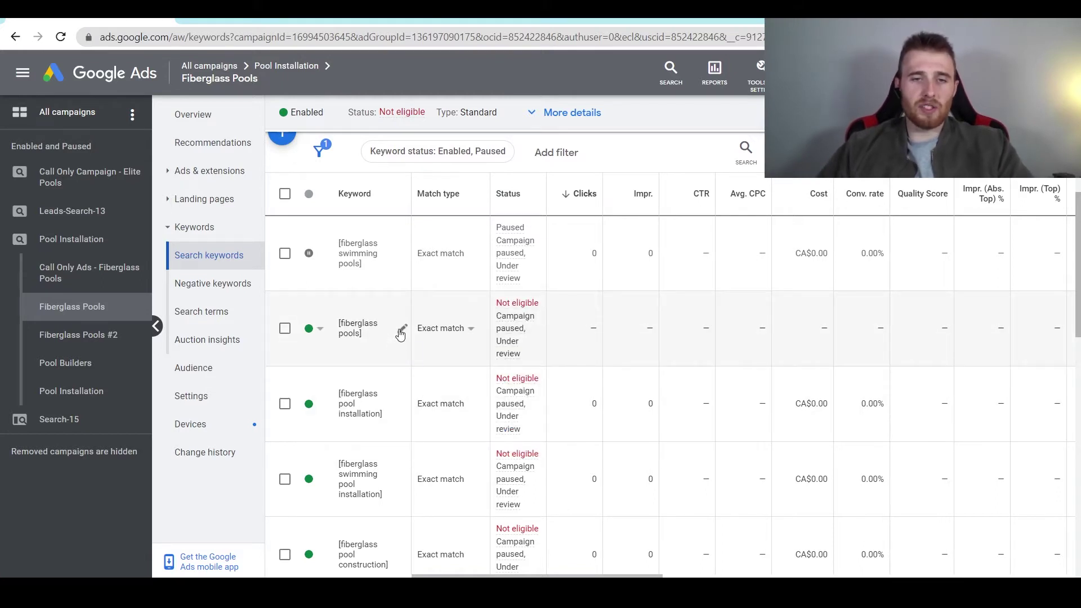
left_click(401, 332)
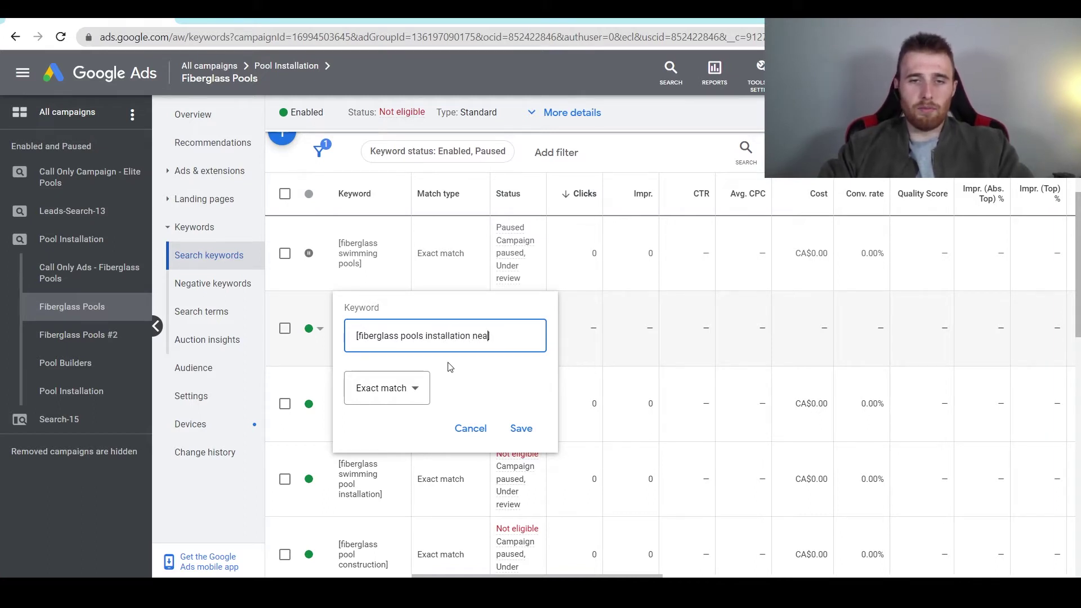
type("]")
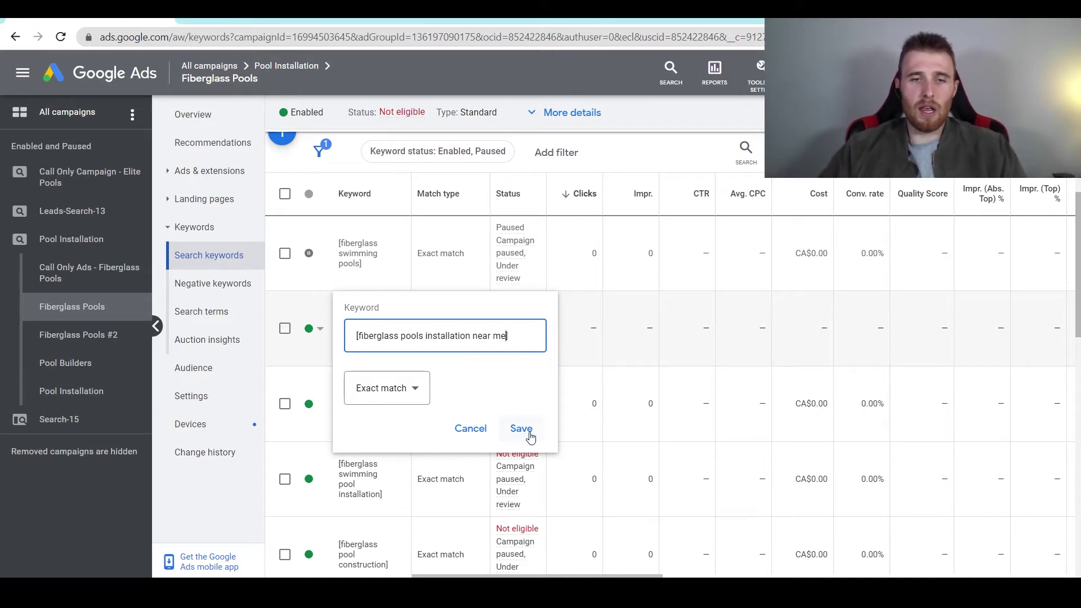
left_click(388, 393)
left_click(463, 394)
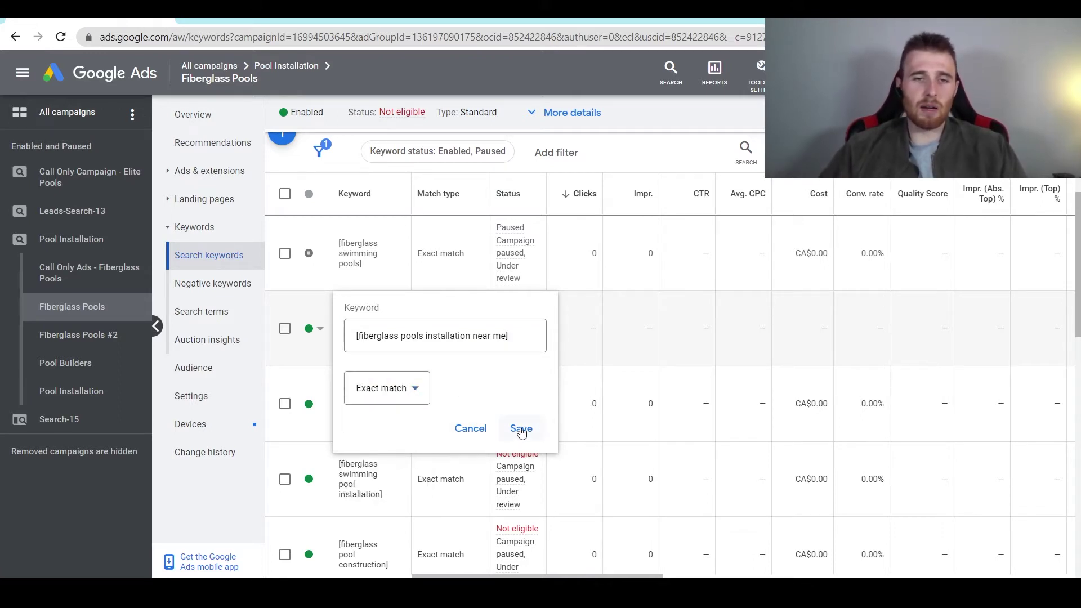
left_click(521, 429)
scroll(445, 402, "down", 5)
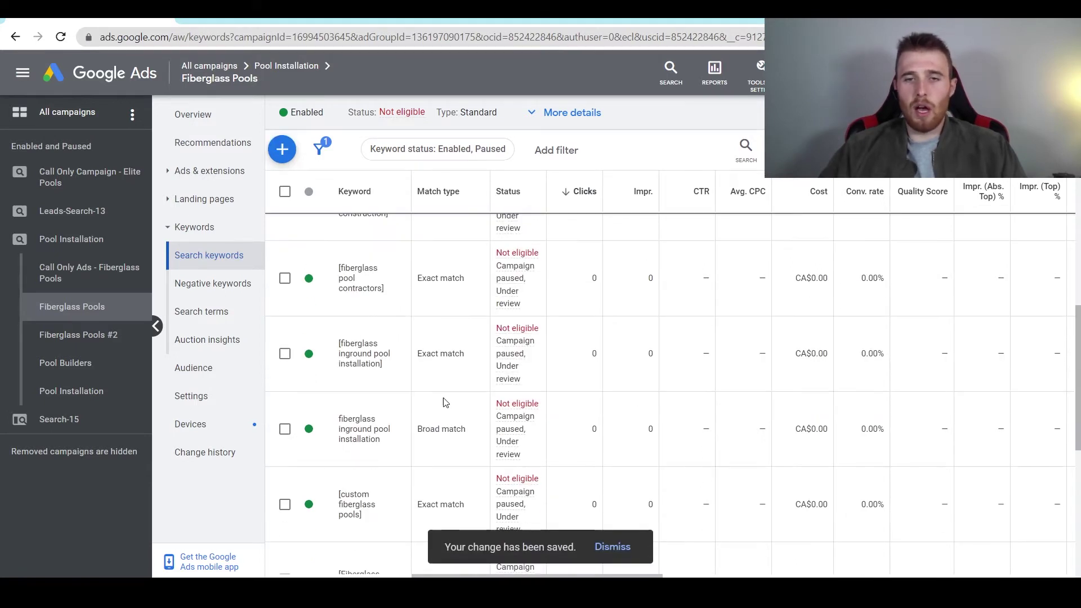
scroll(445, 402, "up", 5)
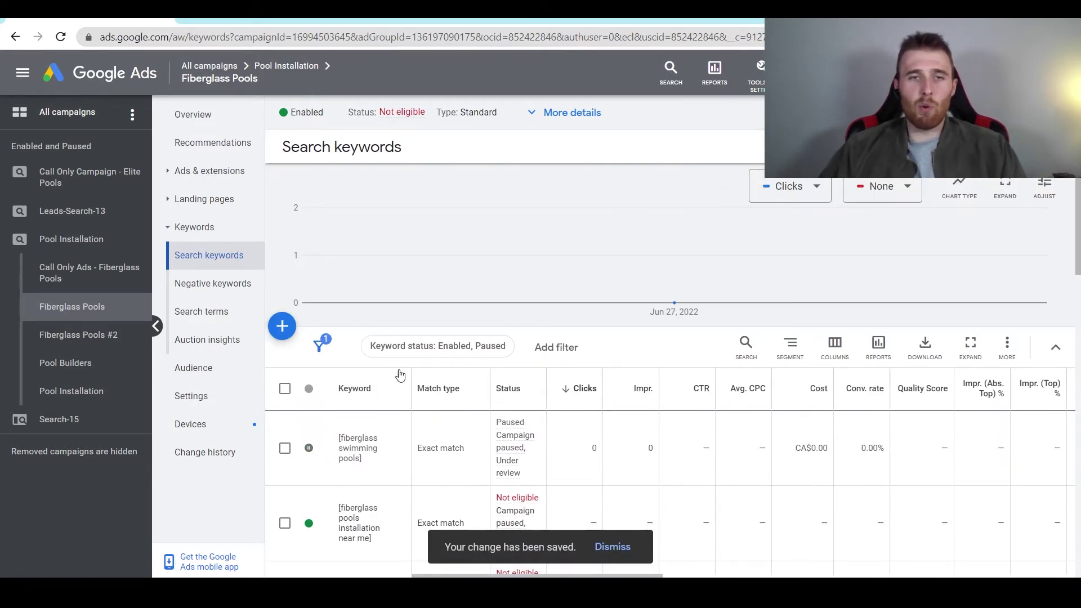
On the Add Keywords page, search keyword ideas for 'pool installation'
left_click(282, 326)
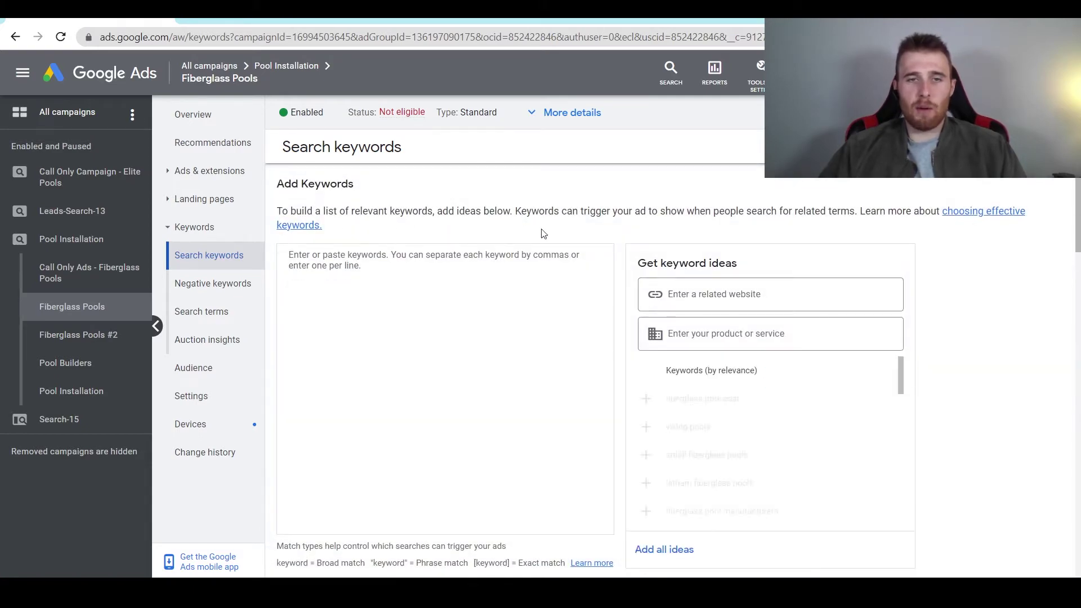
scroll(748, 439, "down", 3)
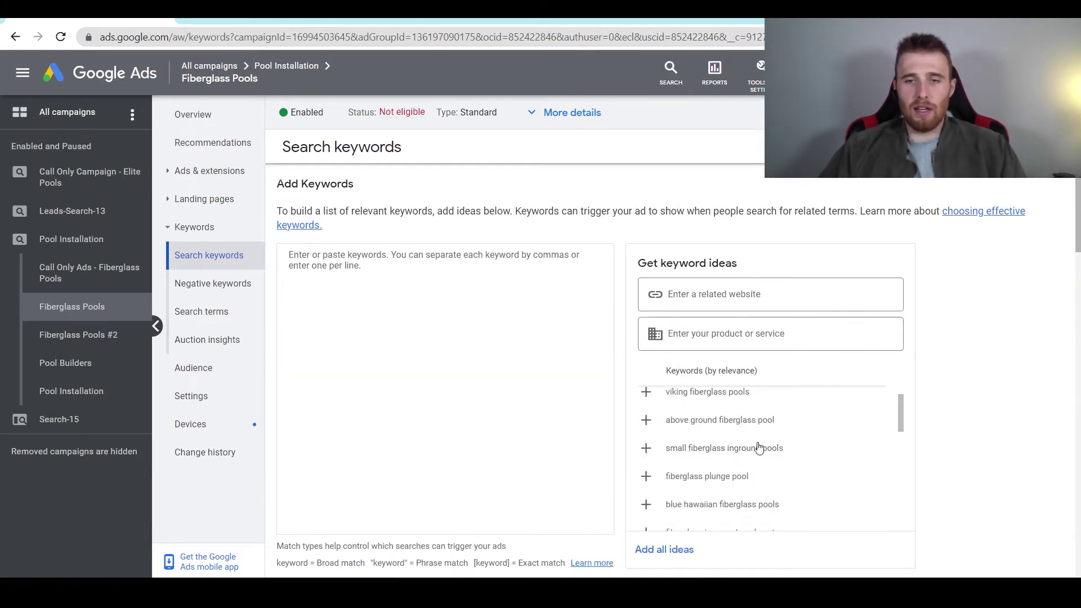
scroll(749, 442, "down", 2)
scroll(767, 449, "up", 2)
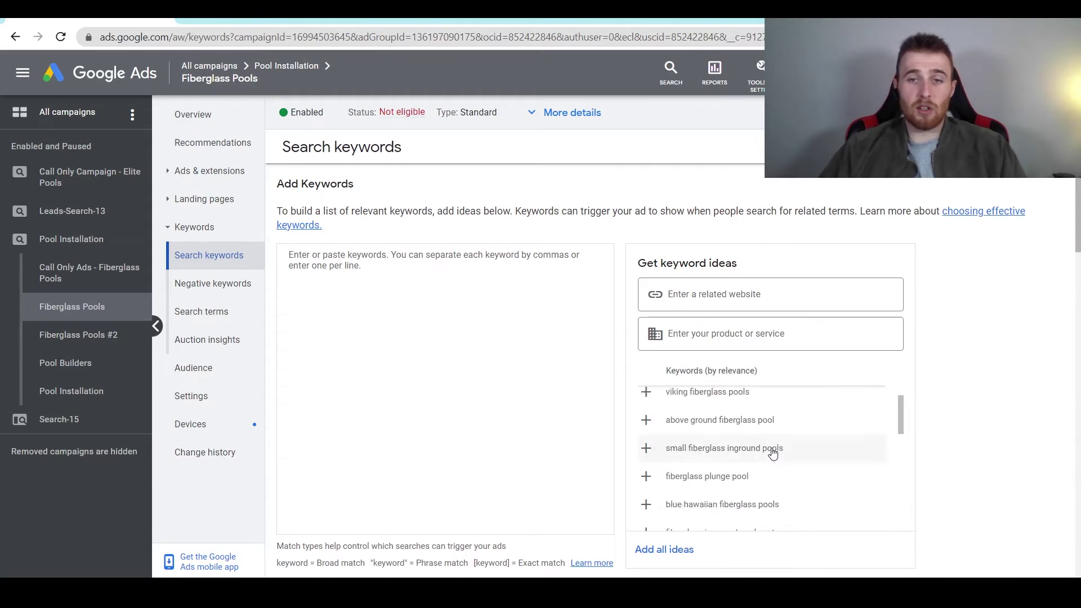
left_click(766, 337)
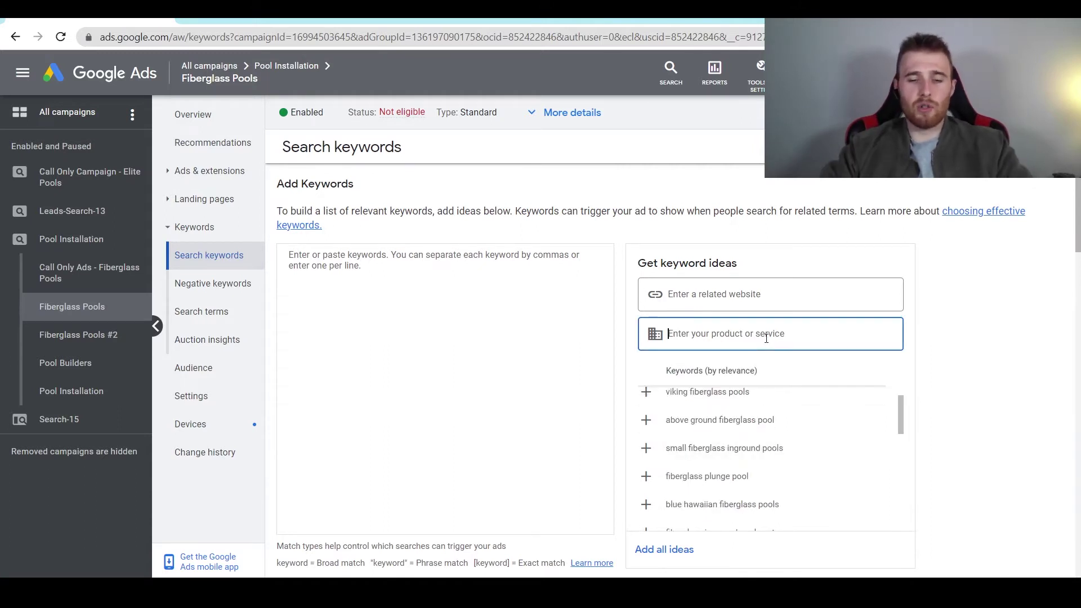
type("pool i")
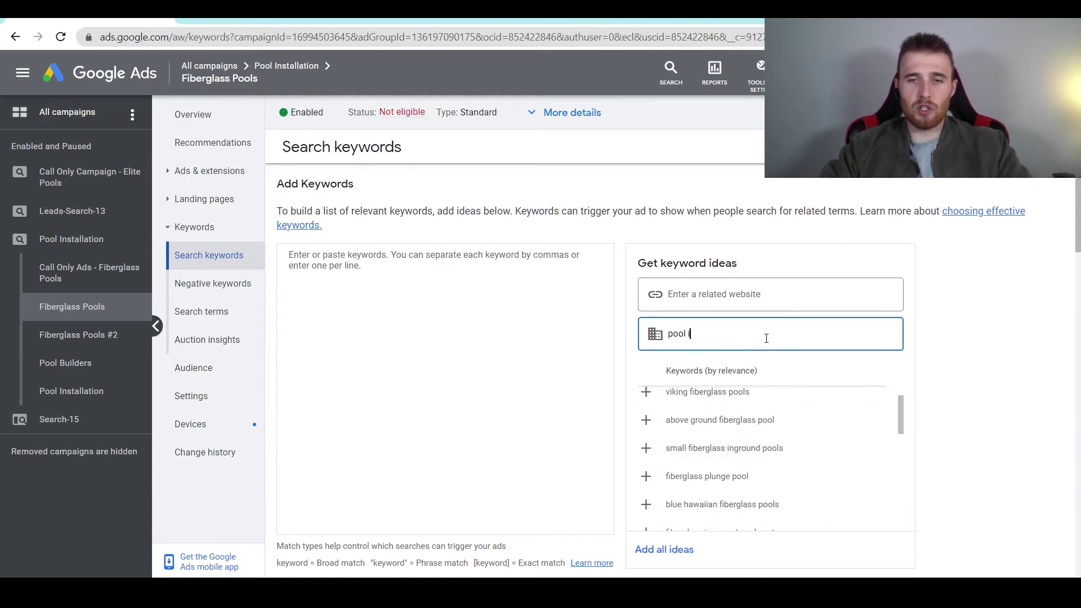
type("nstallation")
key("BackSpace")
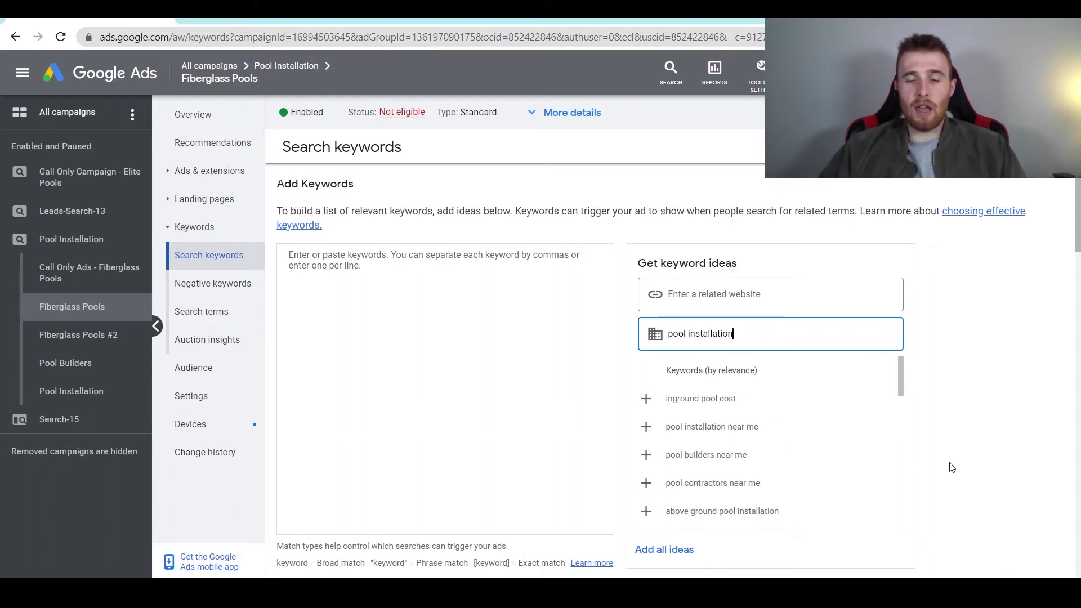
left_click(903, 383)
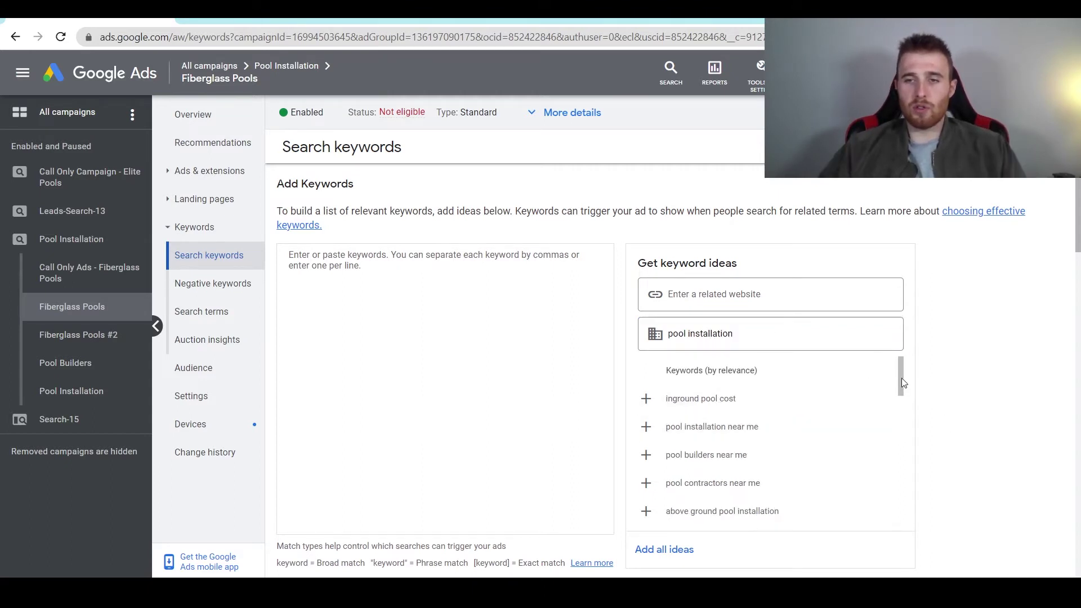
Add pool installation near me, pool builders near me and pool contractors near me, then select all drafts
left_click(726, 431)
left_click(673, 433)
left_click(671, 434)
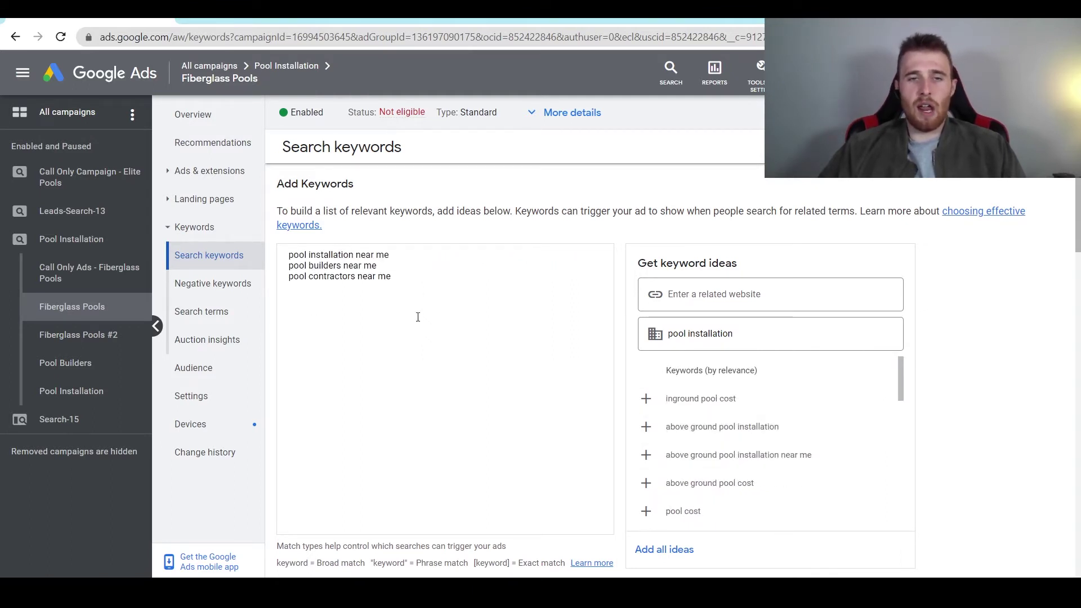
scroll(417, 296, "down", 3)
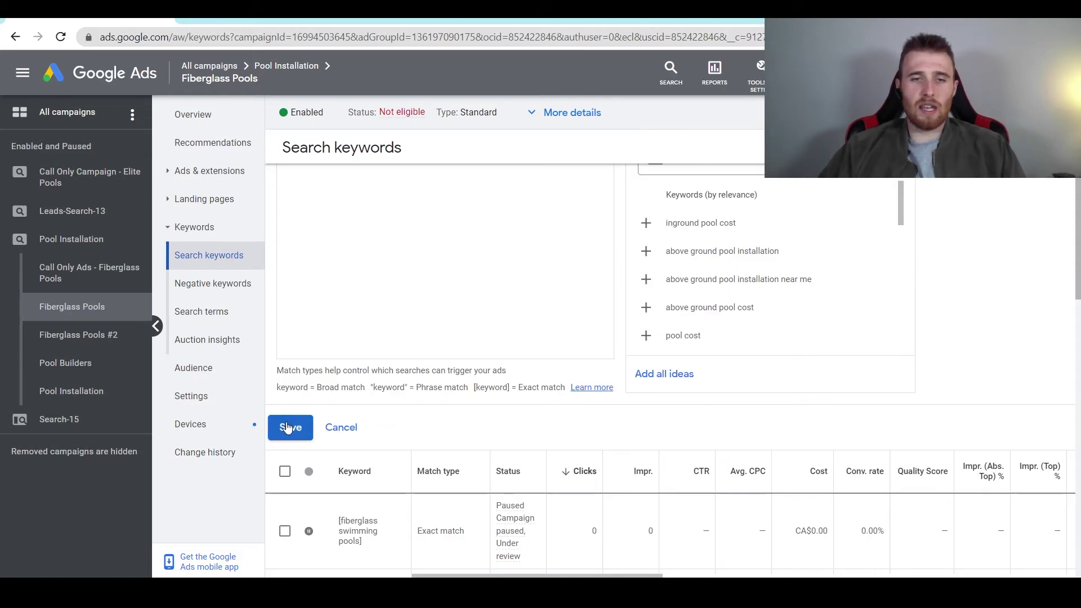
scroll(393, 304, "up", 3)
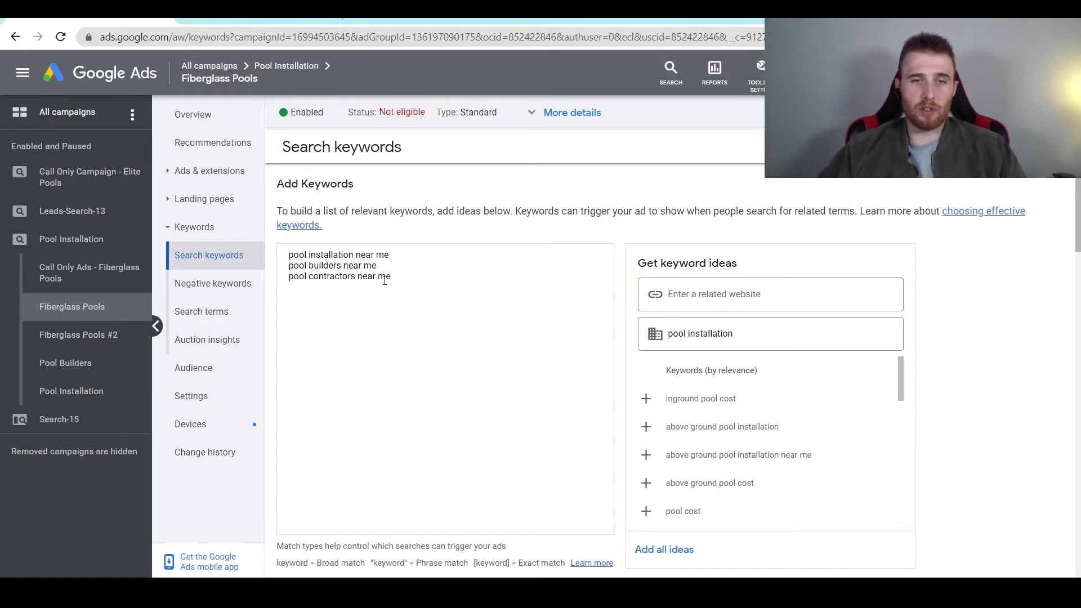
left_click(420, 314)
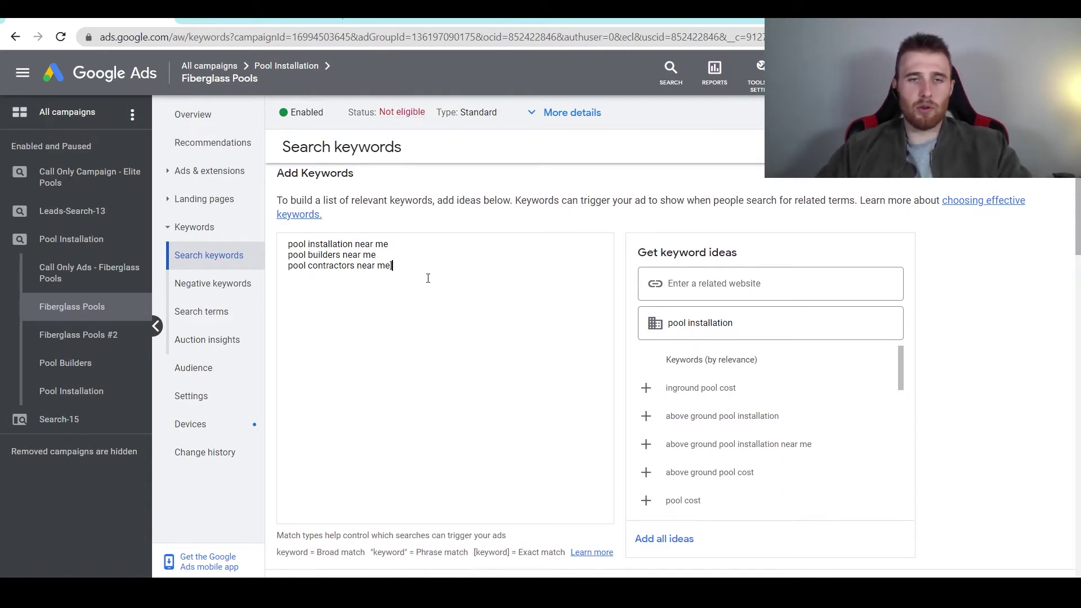
key("ctrl+a")
key("ctrl+c")
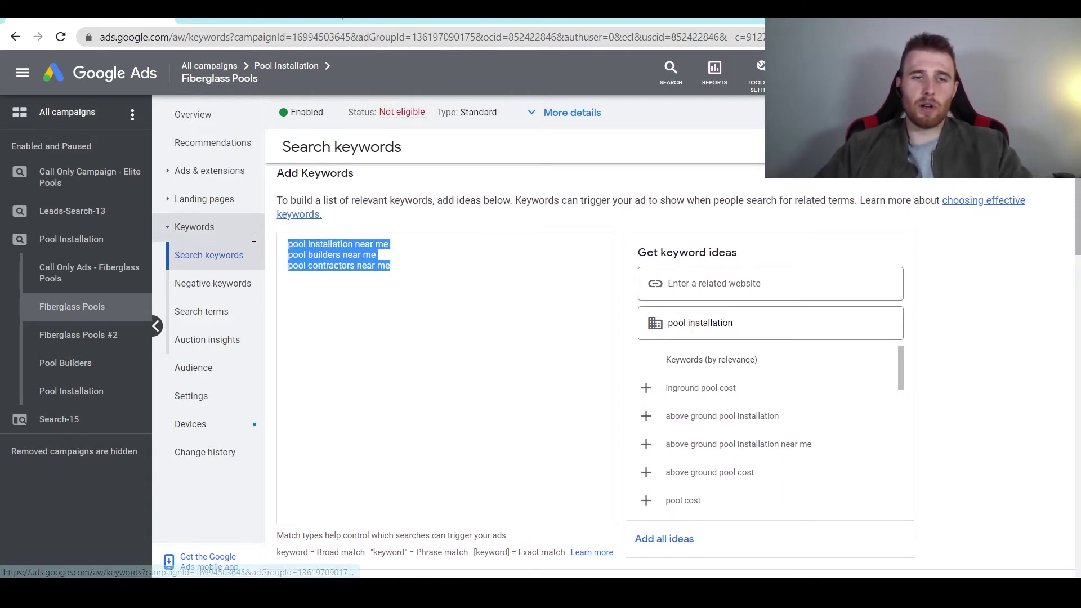
Paste the three pool keywords into AdWords Wrapper and generate their match-type versions
key("ctrl+Tab")
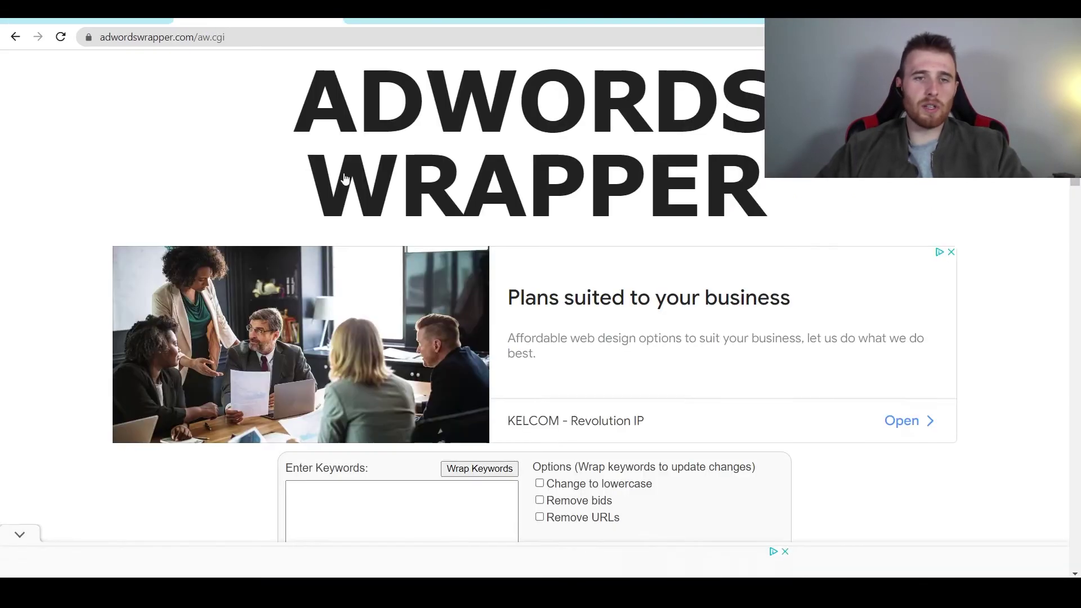
scroll(519, 307, "down", 3)
scroll(518, 306, "up", 3)
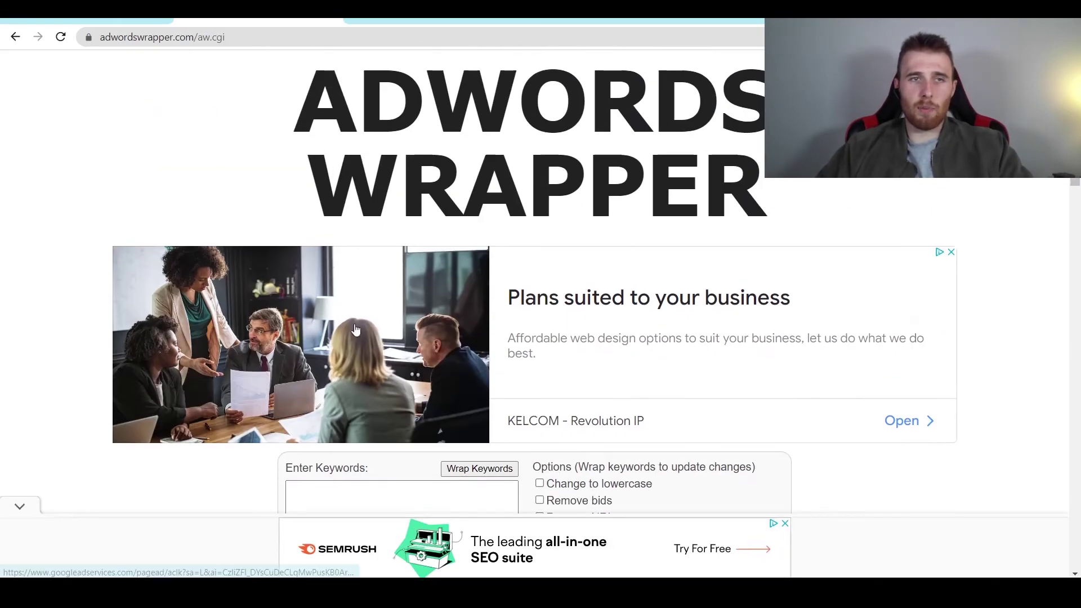
scroll(369, 268, "down", 5)
left_click(390, 252)
key("ctrl+v")
left_click(470, 189)
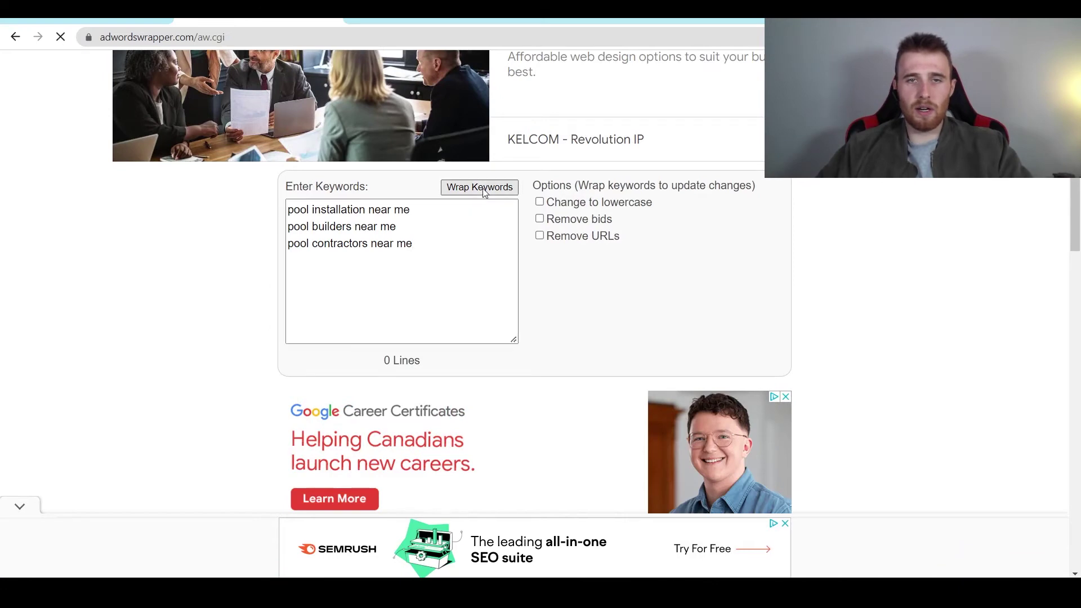
Copy the [Exact Match] keyword list and return to Google Ads
scroll(367, 465, "down", 10)
scroll(383, 415, "down", 8)
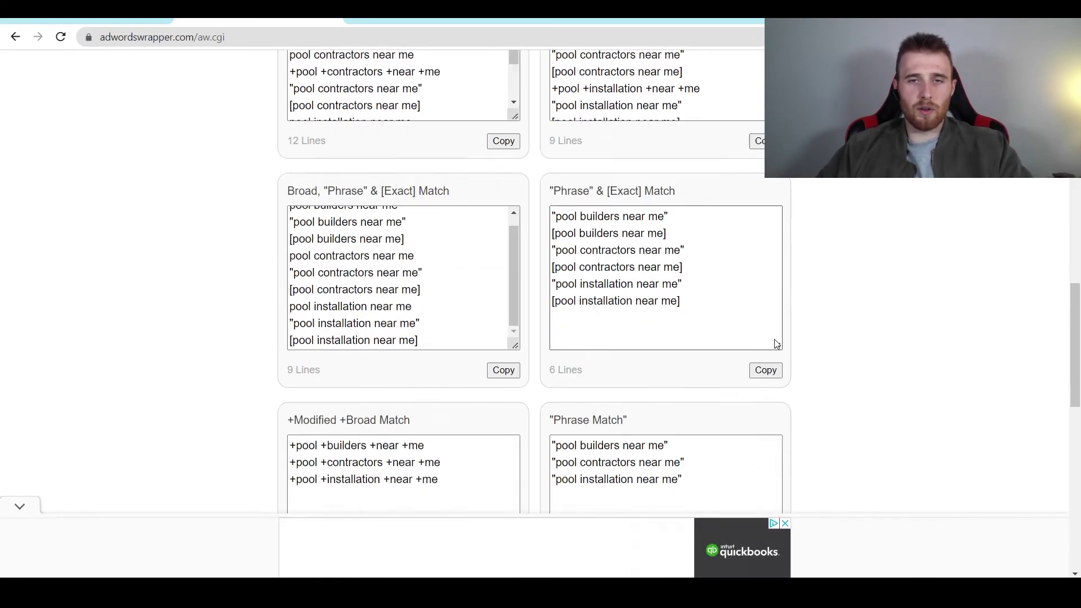
left_click(365, 337)
key("ctrl+a")
key("ctrl+c")
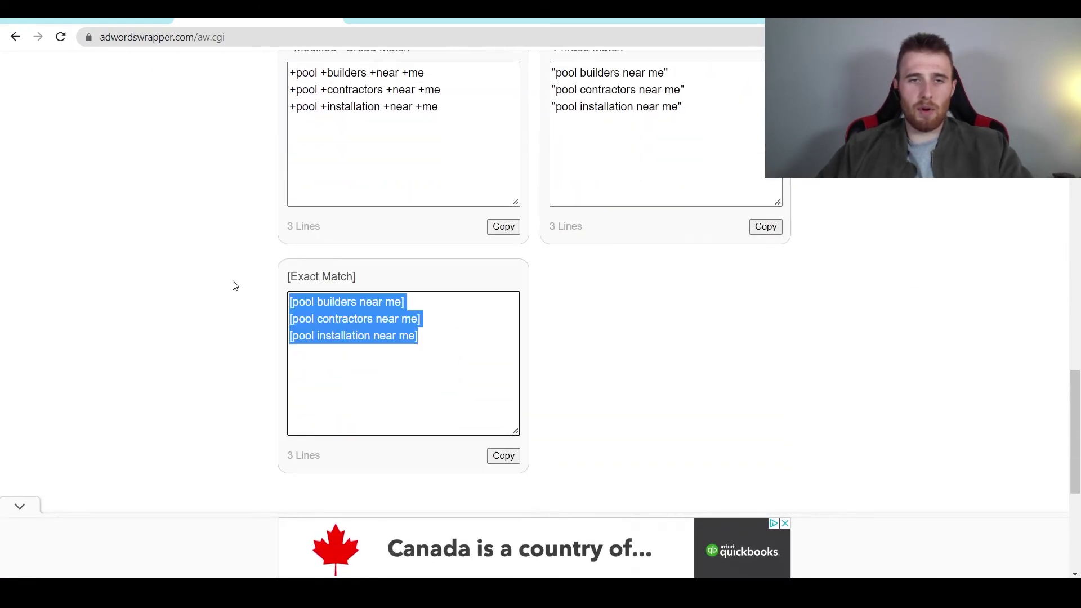
key("ctrl+Tab")
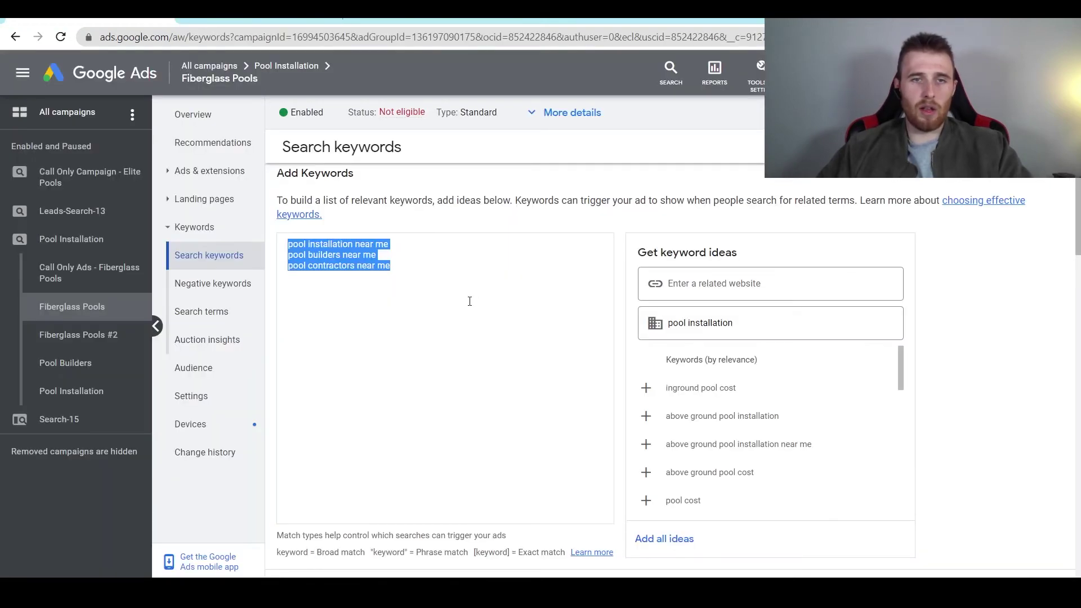
Replace the draft keywords with the bracketed exact-match versions and save them to Fiberglass Pools
triple_click(434, 279)
key("ctrl+a")
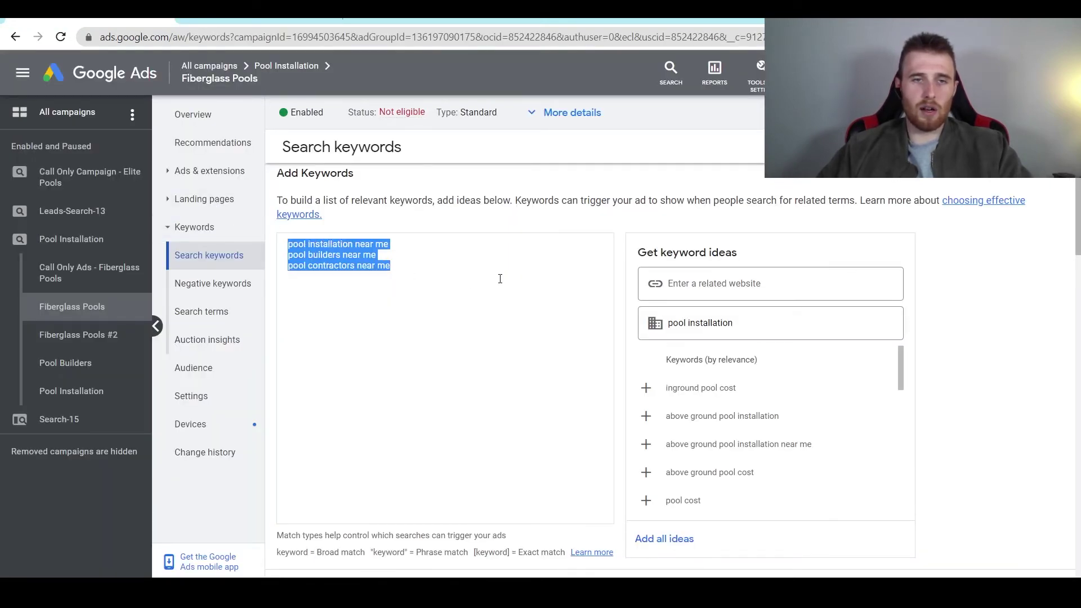
key("ctrl+v")
scroll(541, 323, "down", 3)
scroll(386, 300, "up", 3)
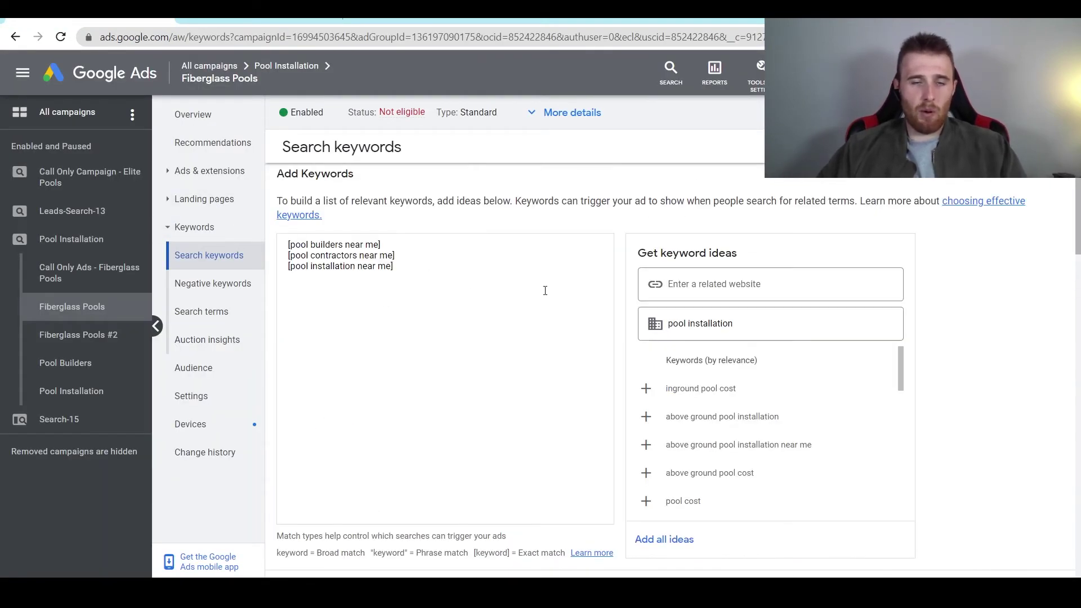
scroll(489, 346, "down", 3)
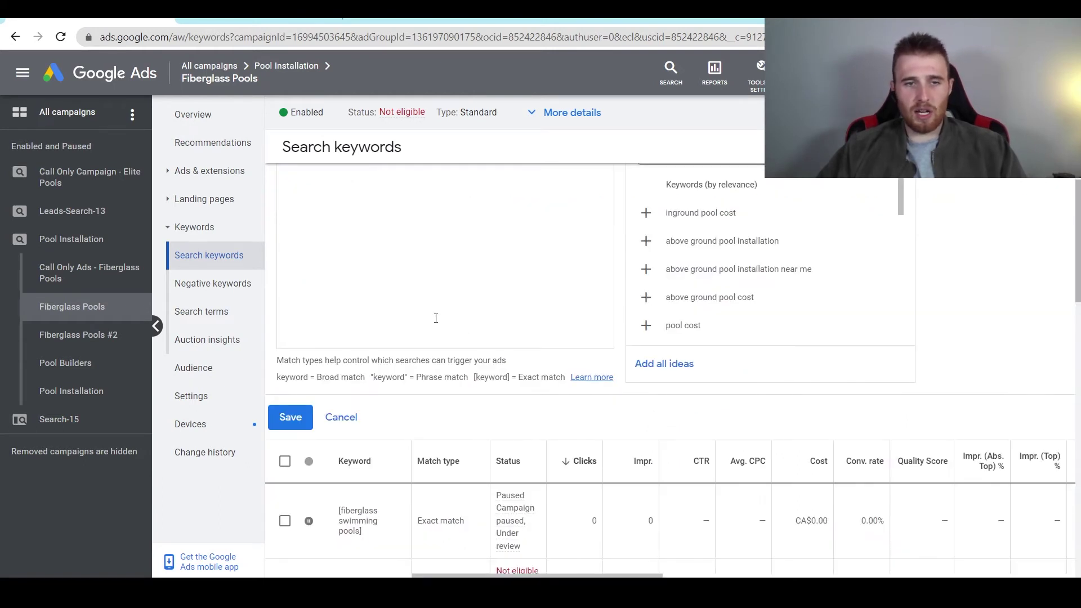
left_click(285, 419)
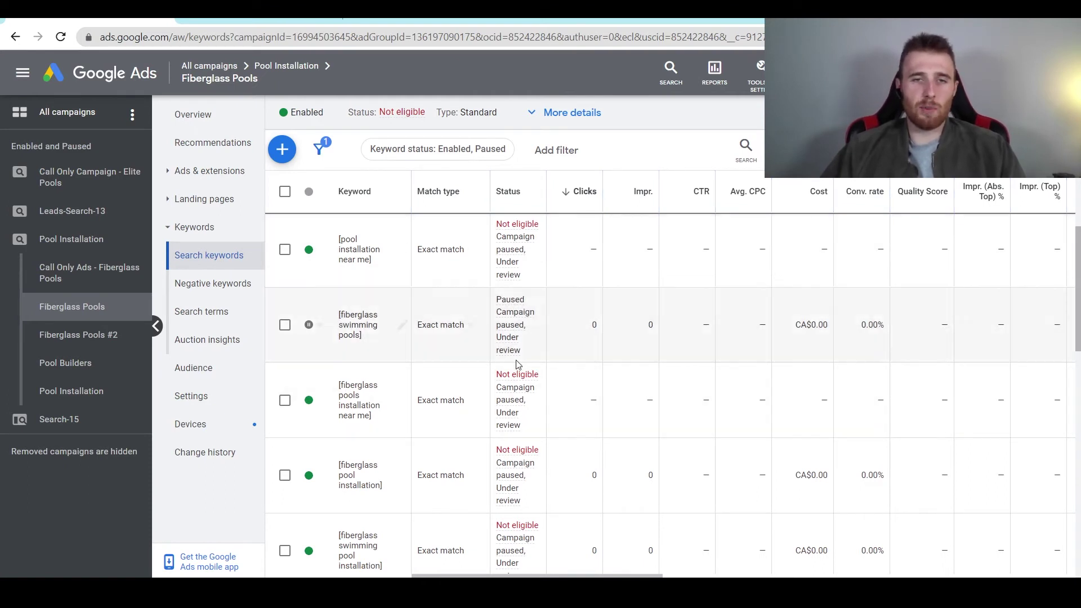
mouse_move(508, 344)
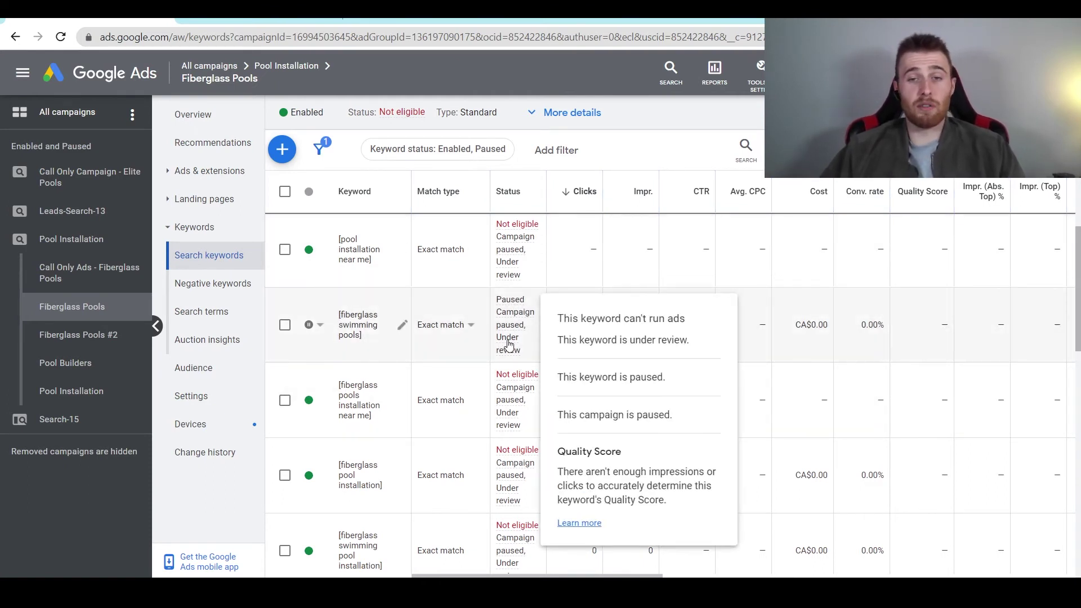
Select all keywords and bulk-change every match type to Exact match, updating 16 keywords
left_click(285, 193)
left_click(392, 349)
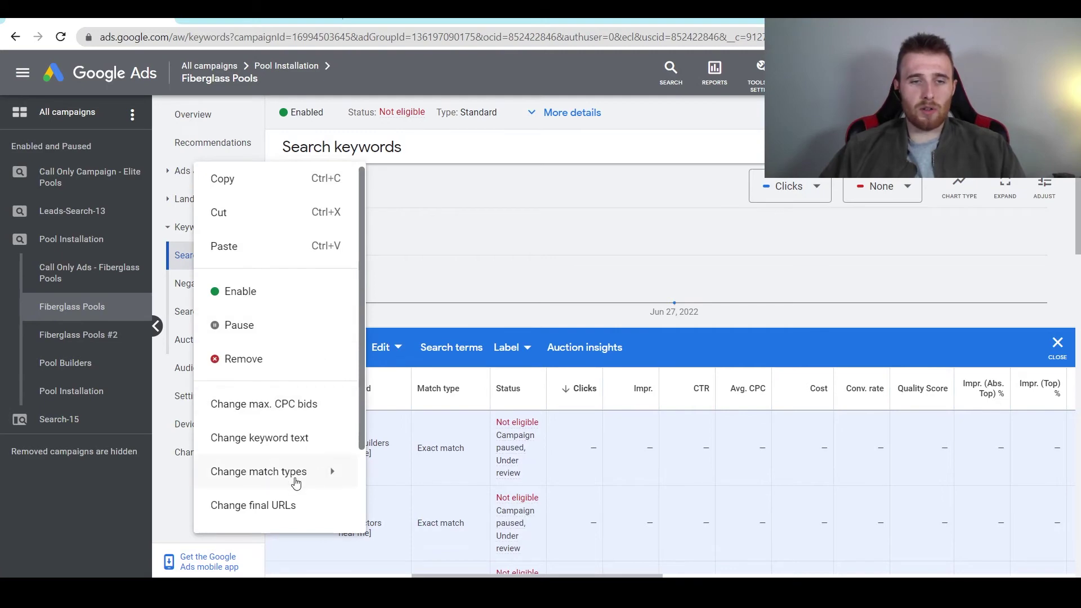
mouse_move(295, 473)
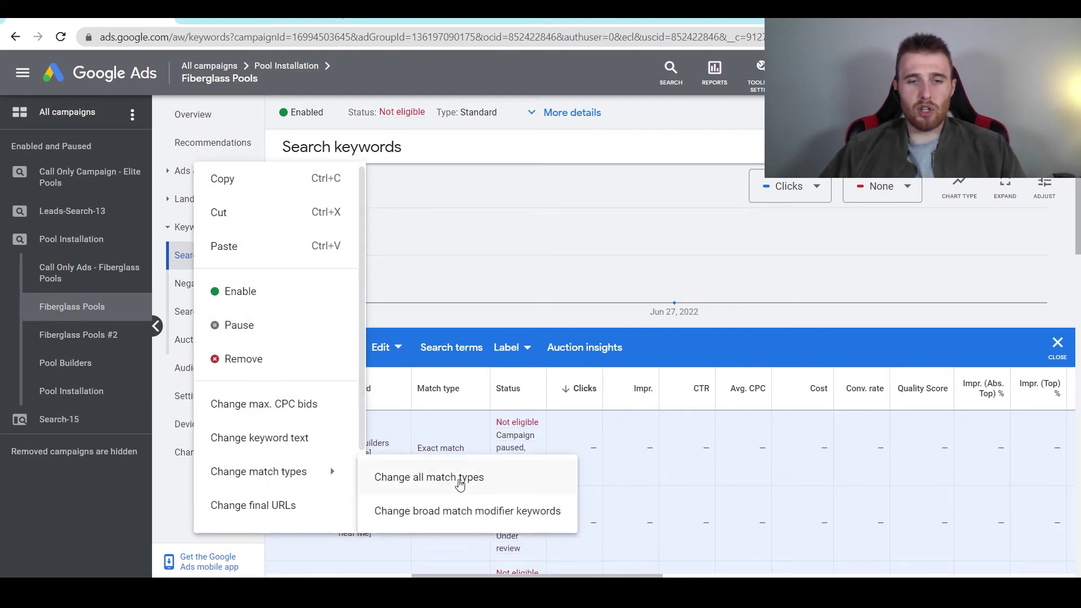
left_click(460, 485)
left_click(335, 232)
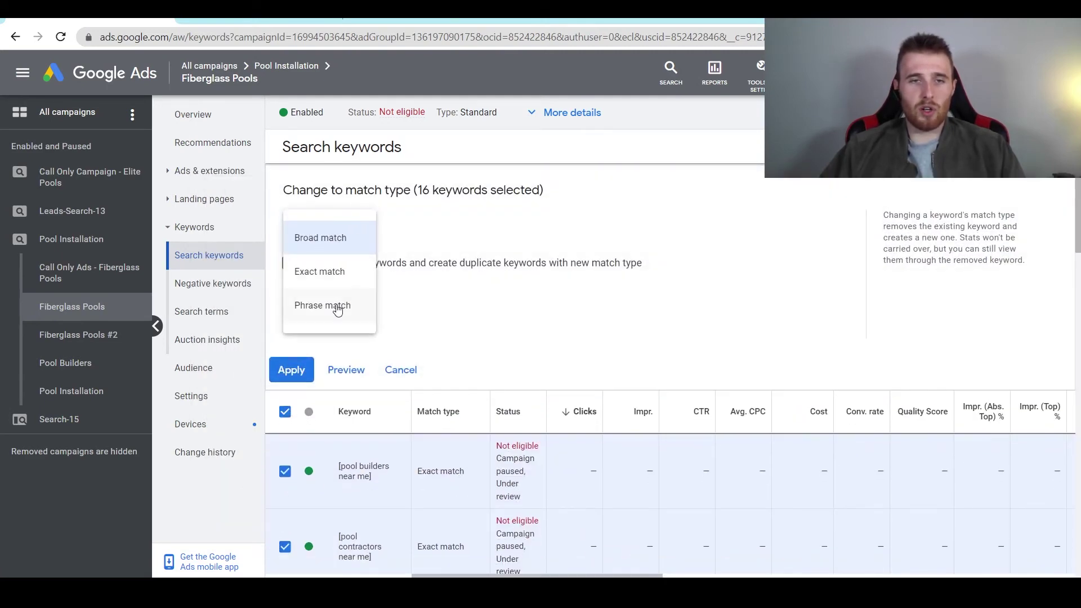
left_click(320, 272)
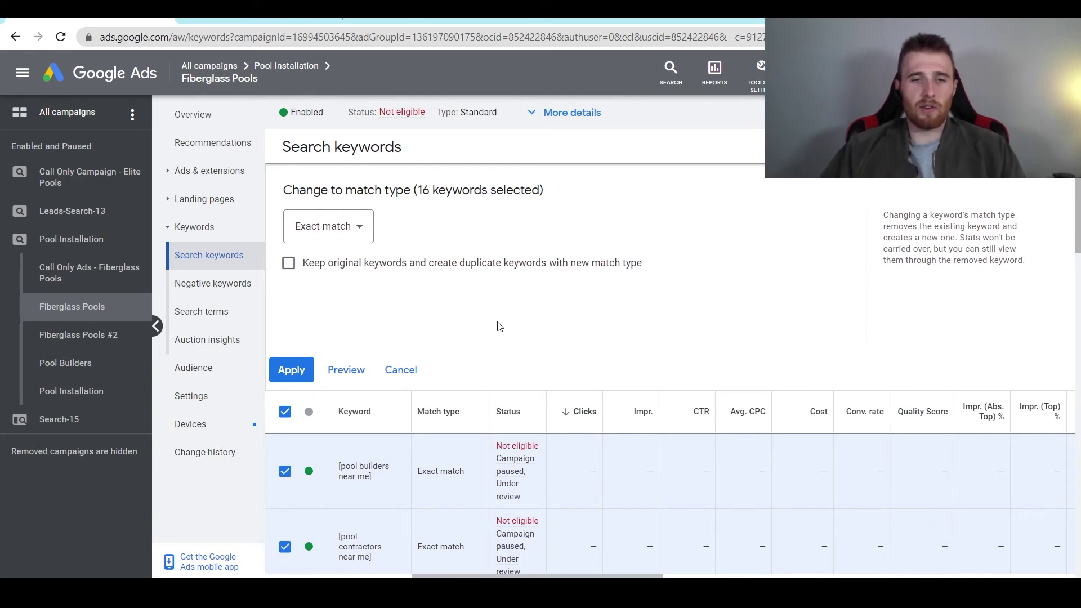
left_click(281, 374)
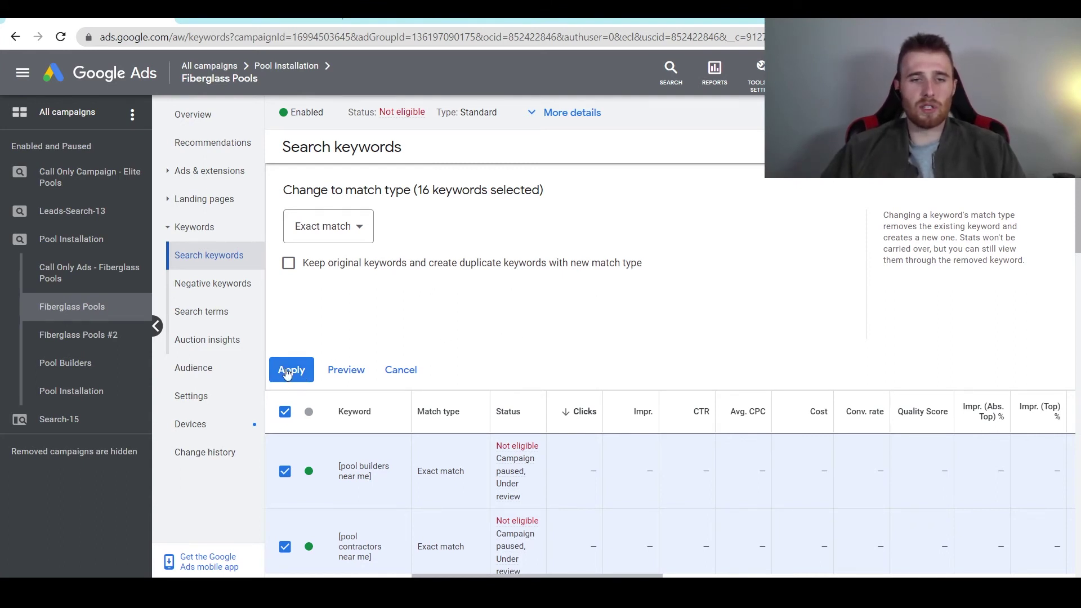
scroll(562, 352, "down", 3)
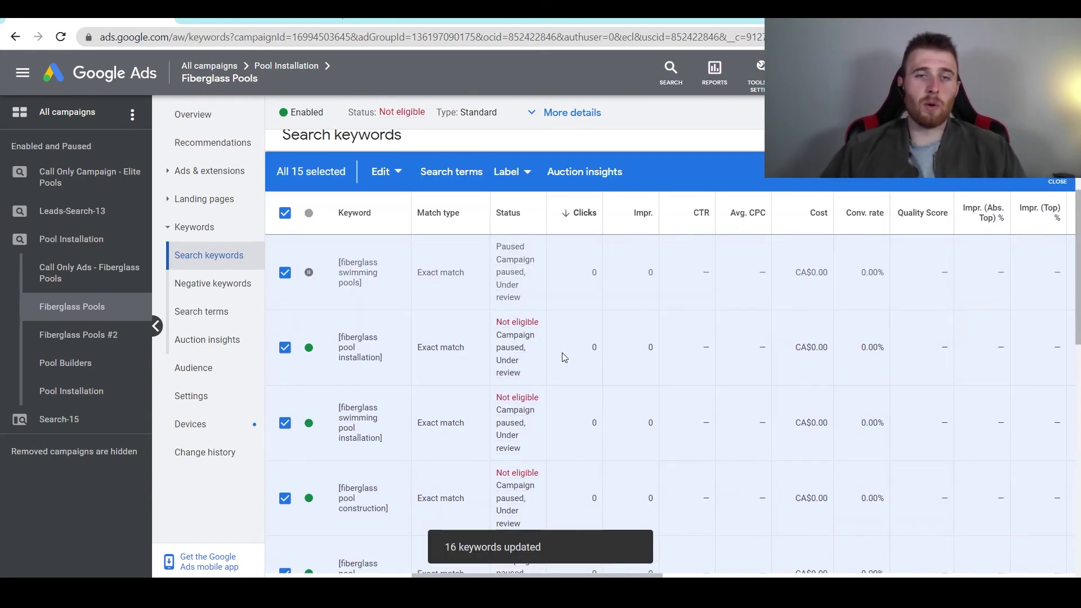
Clear the all-keyword selection, select only [fiberglass pool installation], and show its Edit options
scroll(560, 222, "up", 3)
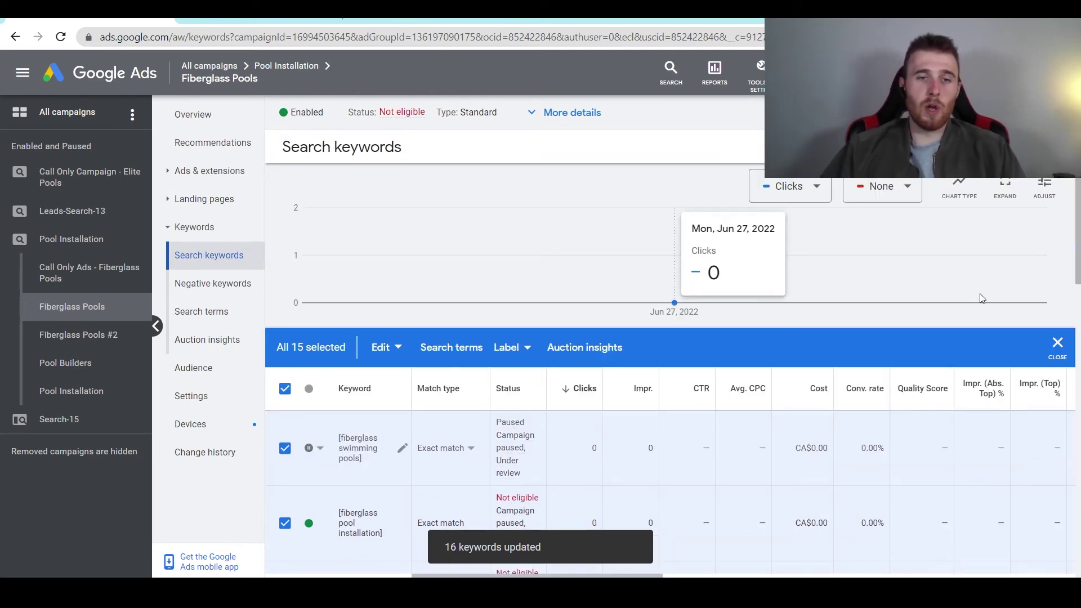
scroll(555, 354, "down", 12)
scroll(556, 354, "up", 10)
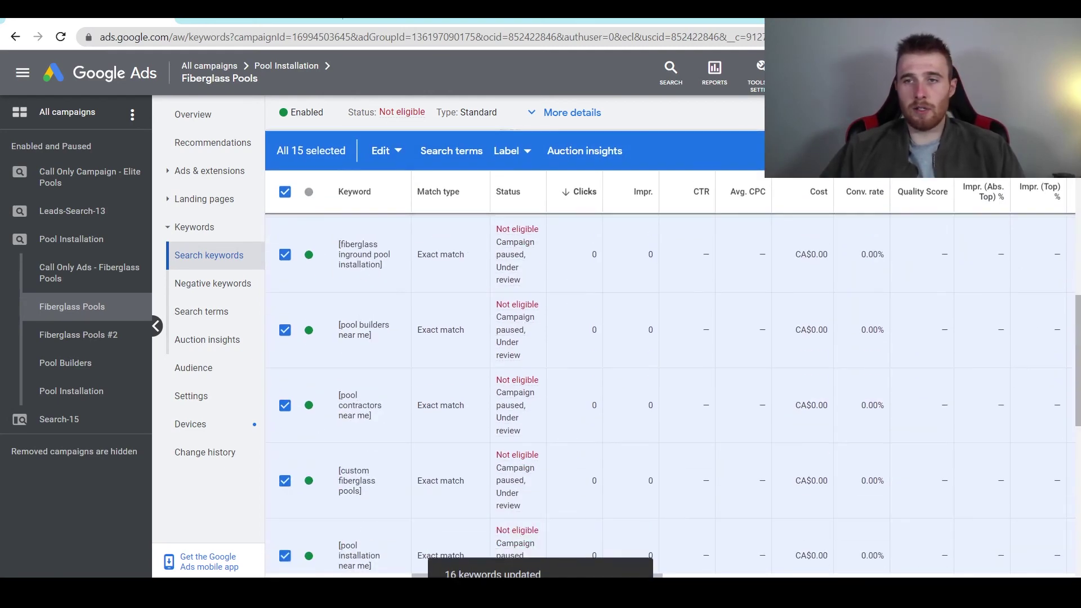
left_click(285, 191)
scroll(331, 199, "up", 3)
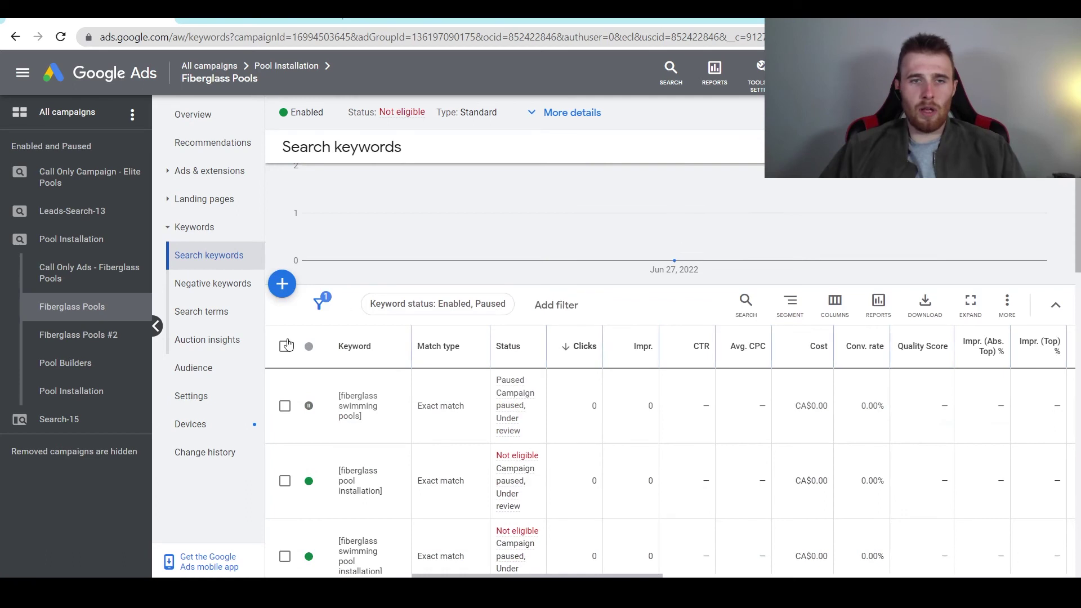
scroll(285, 394, "down", 3)
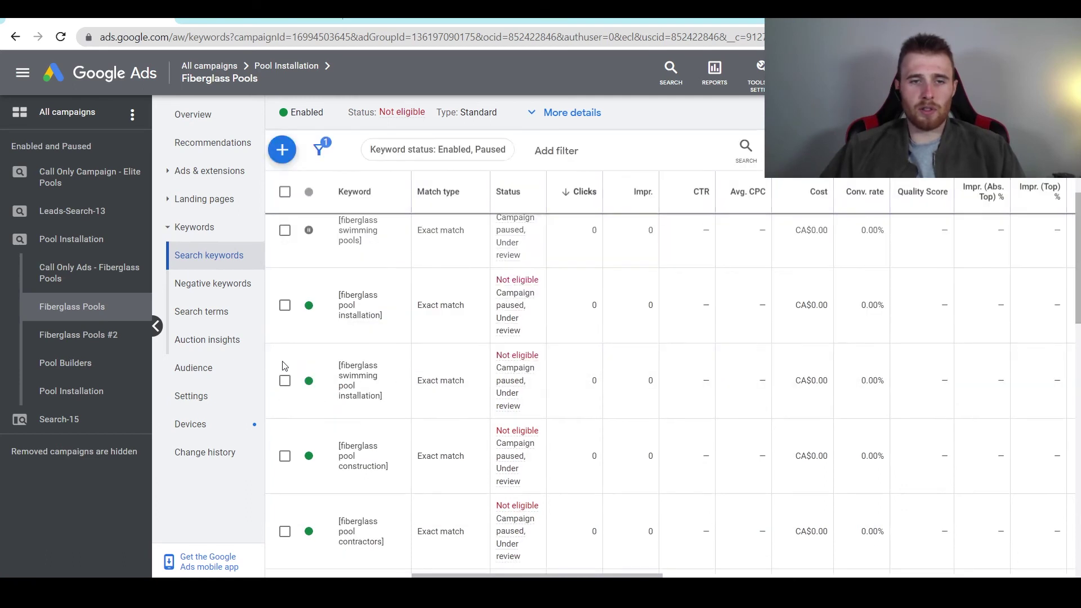
left_click(285, 305)
left_click(368, 152)
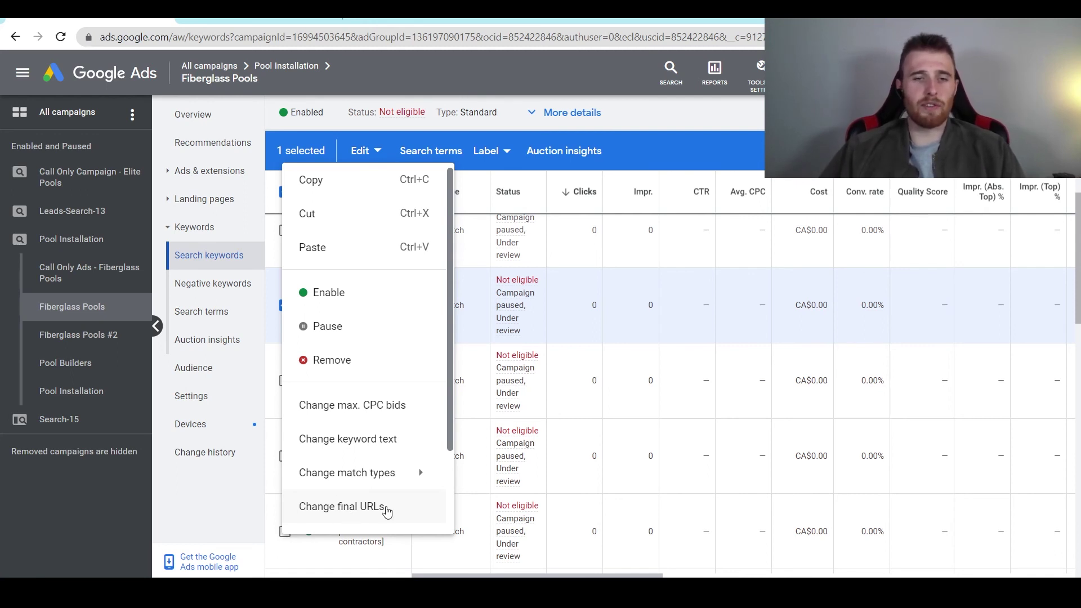
Dismiss the Edit menu and pause the [fiberglass pool installation] keyword
left_click(276, 313)
left_click(312, 305)
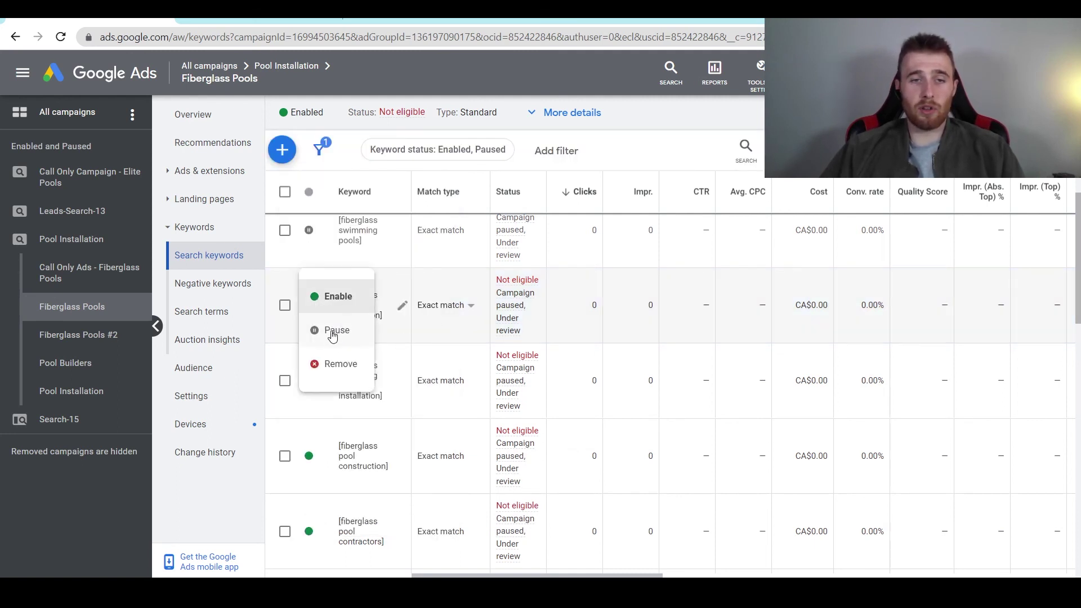
left_click(332, 336)
Set [fiberglass pool installation] back to Enabled
left_click(324, 305)
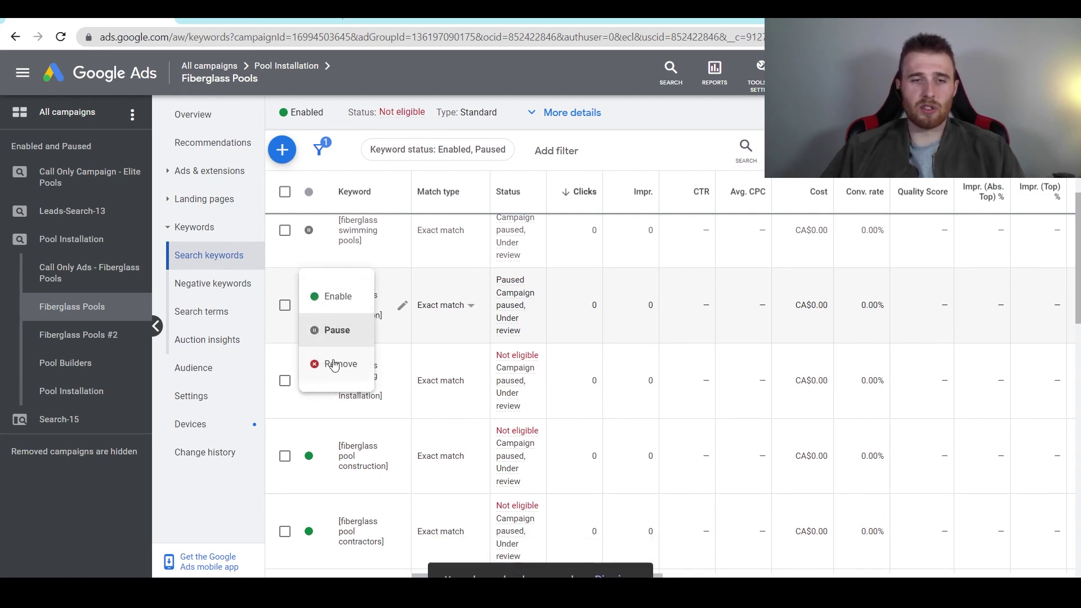
left_click(428, 342)
left_click(310, 305)
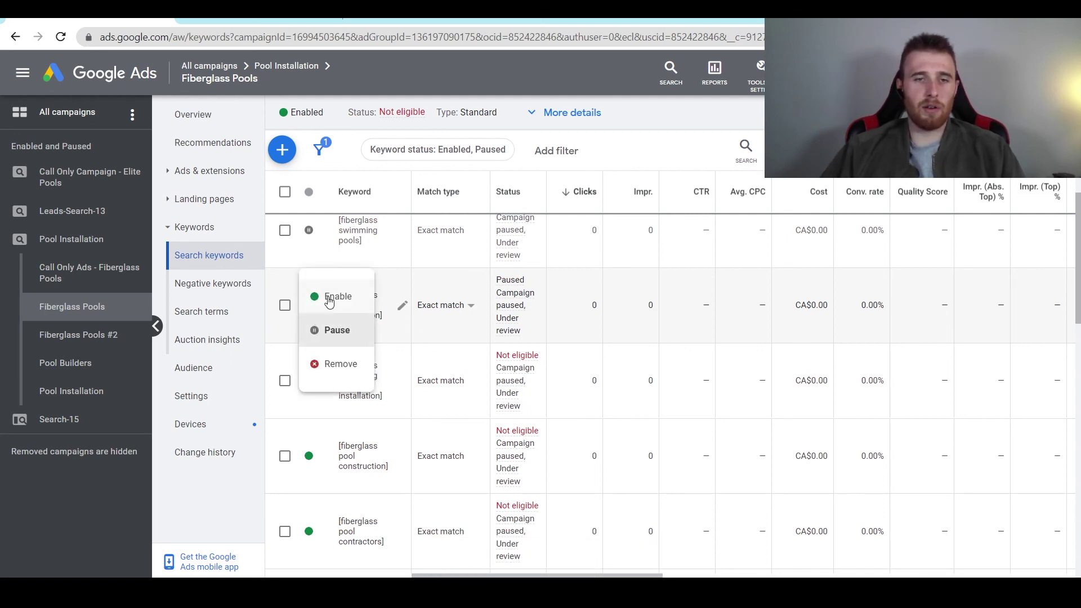
left_click(333, 296)
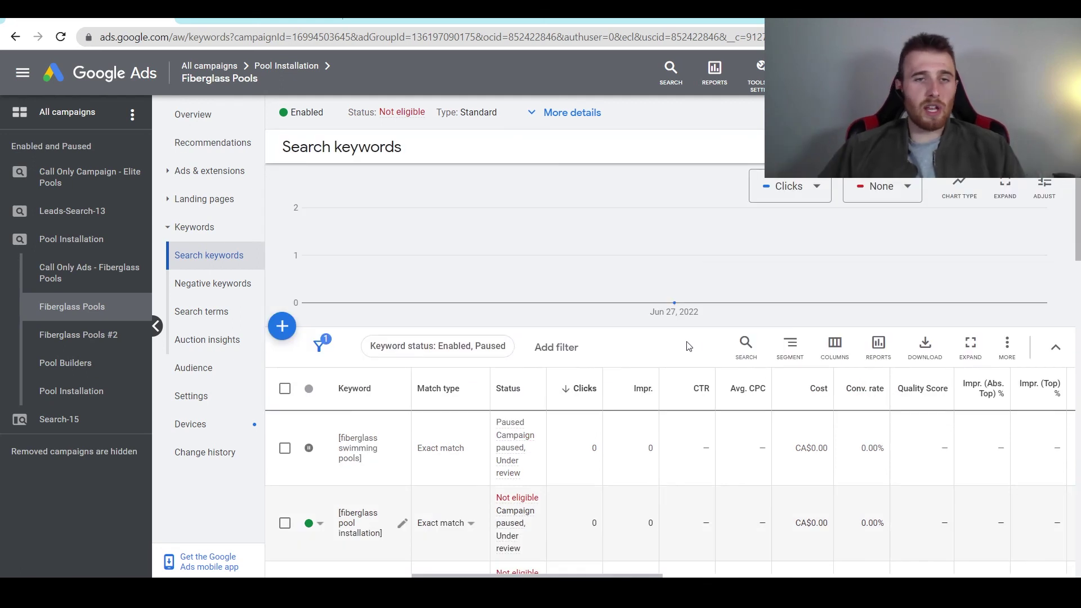